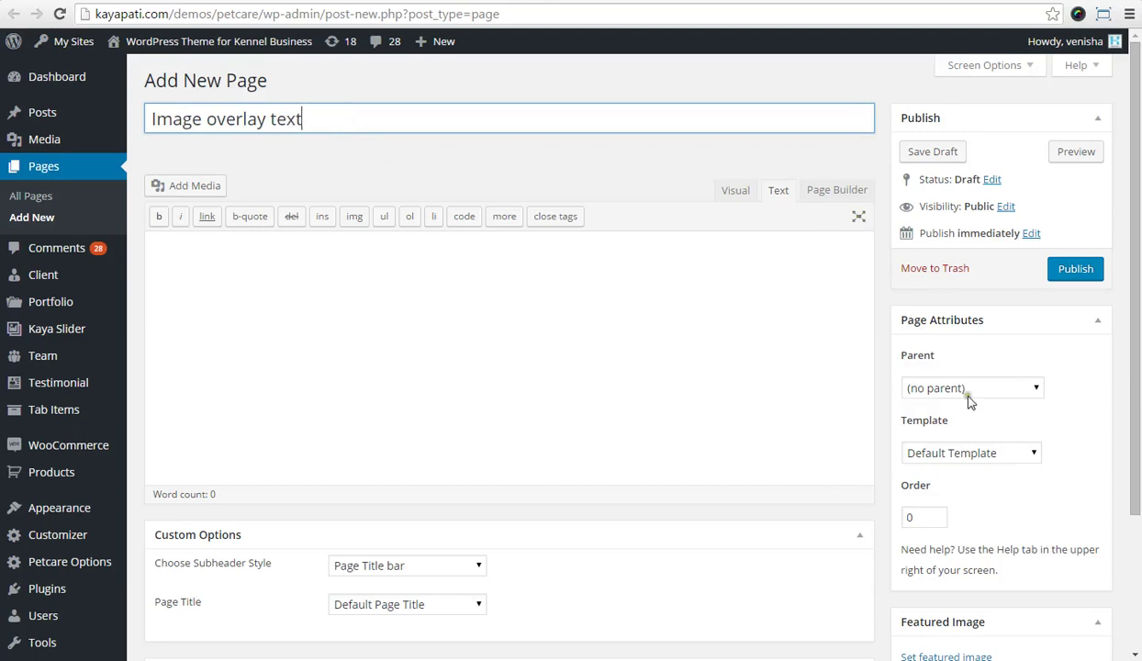
Set the page template to Full Width Page and insert an even three-column row in Page Builder
click(965, 452)
click(929, 470)
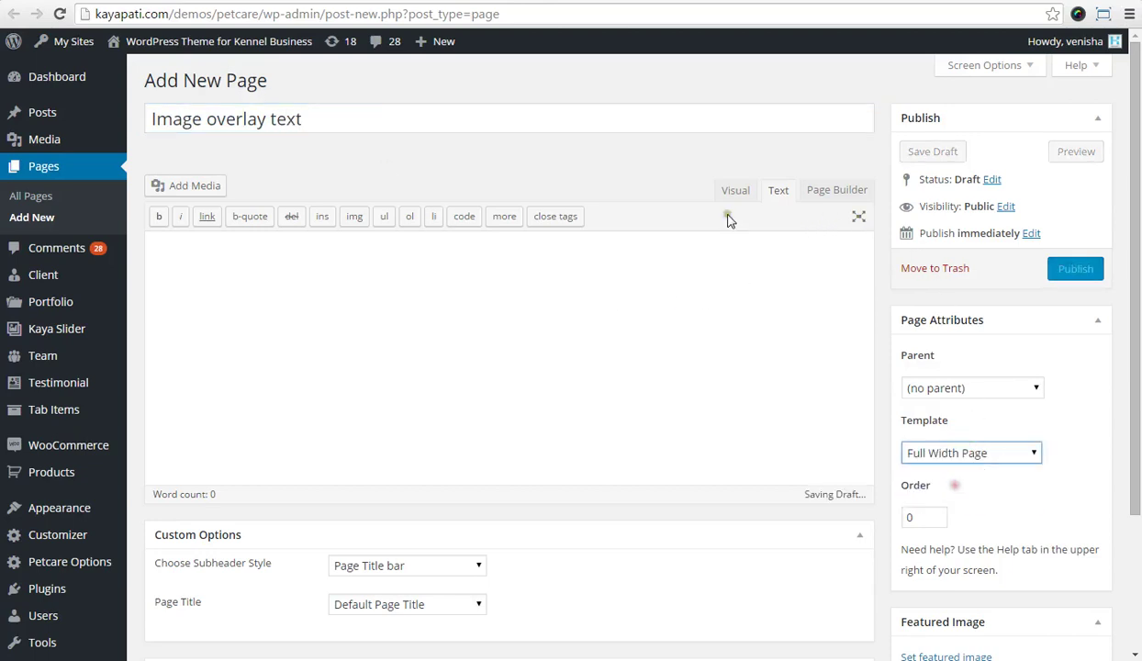
click(831, 190)
click(268, 190)
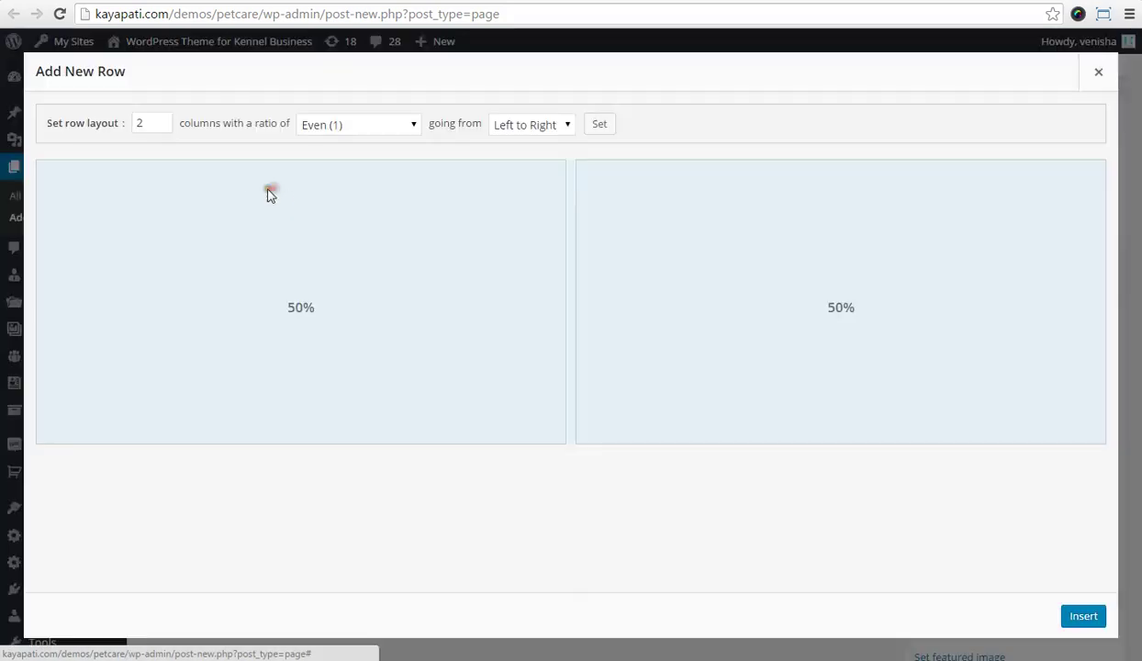
click(162, 119)
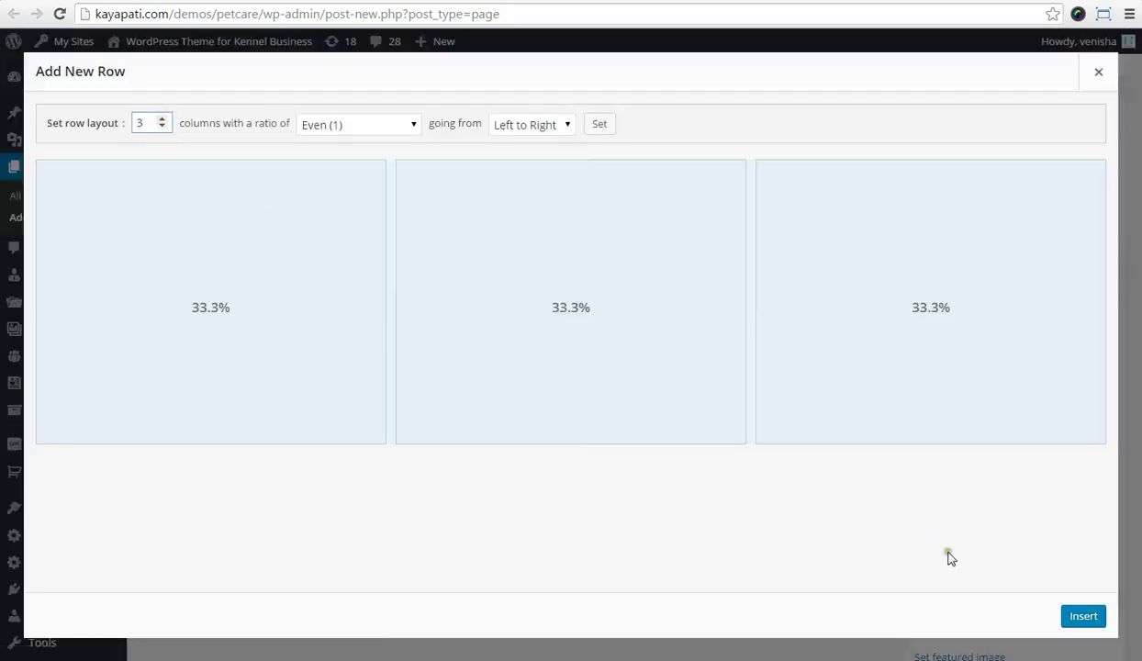
click(1066, 624)
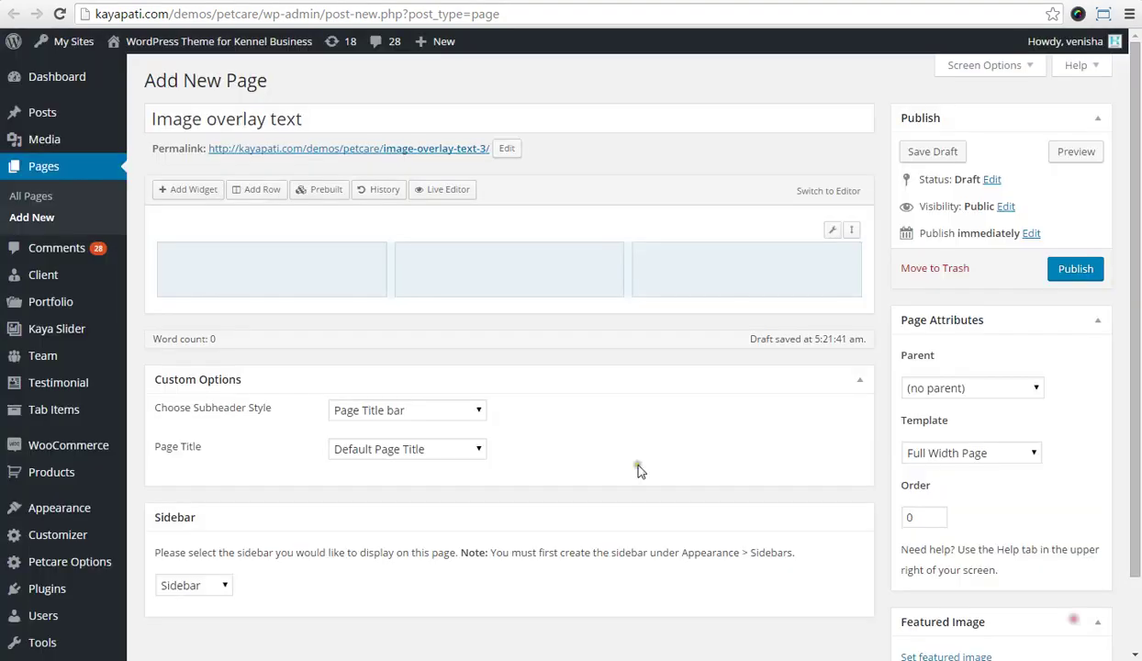
Search the widgets for "image" and add Petcare - Image With Overlay Text to the first column
click(185, 191)
text(image)
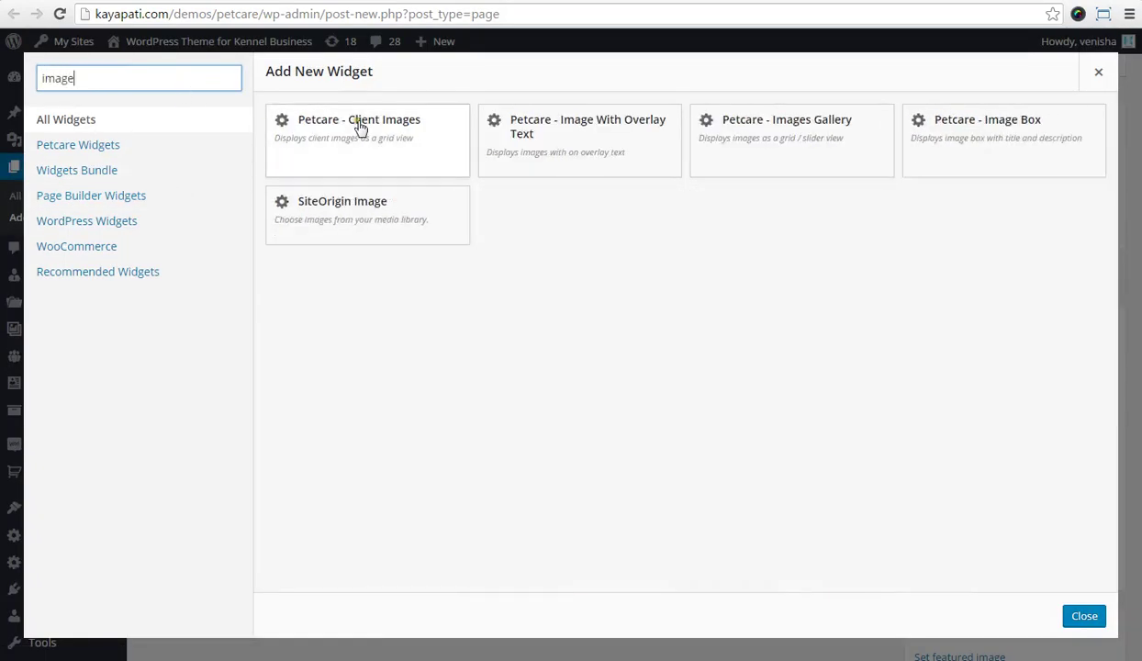
click(555, 126)
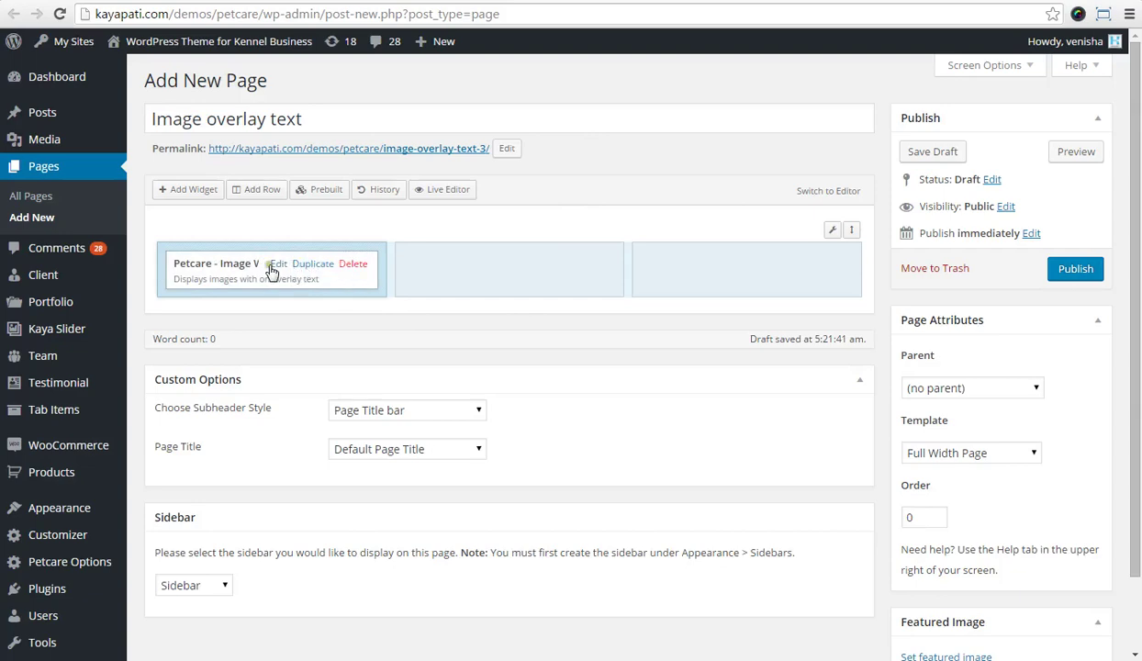
Set the first overlay widget's image to dog21.jpg, the white puppy in a basket, from the media library
click(272, 263)
click(101, 154)
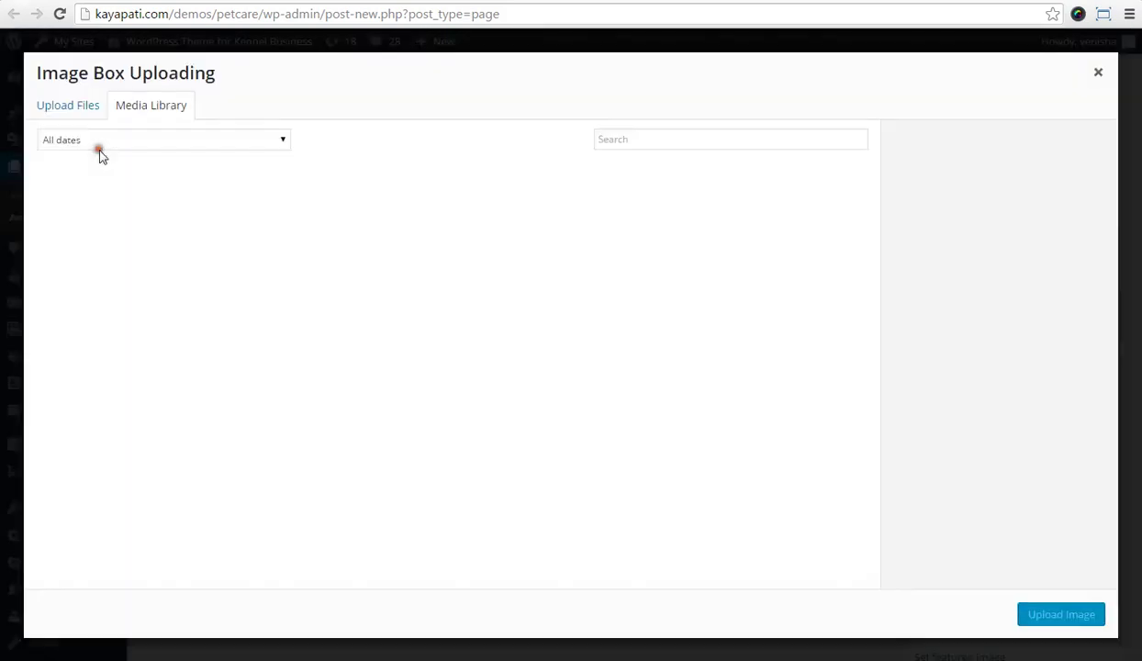
scroll(858, 418, down, 5)
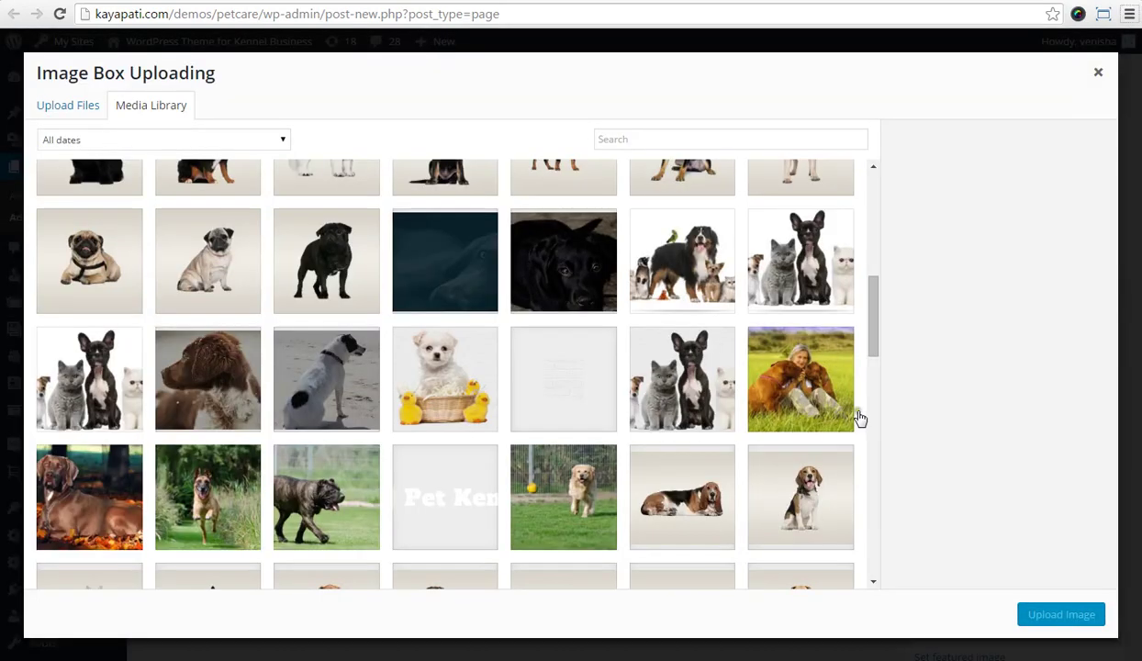
click(436, 386)
click(1038, 616)
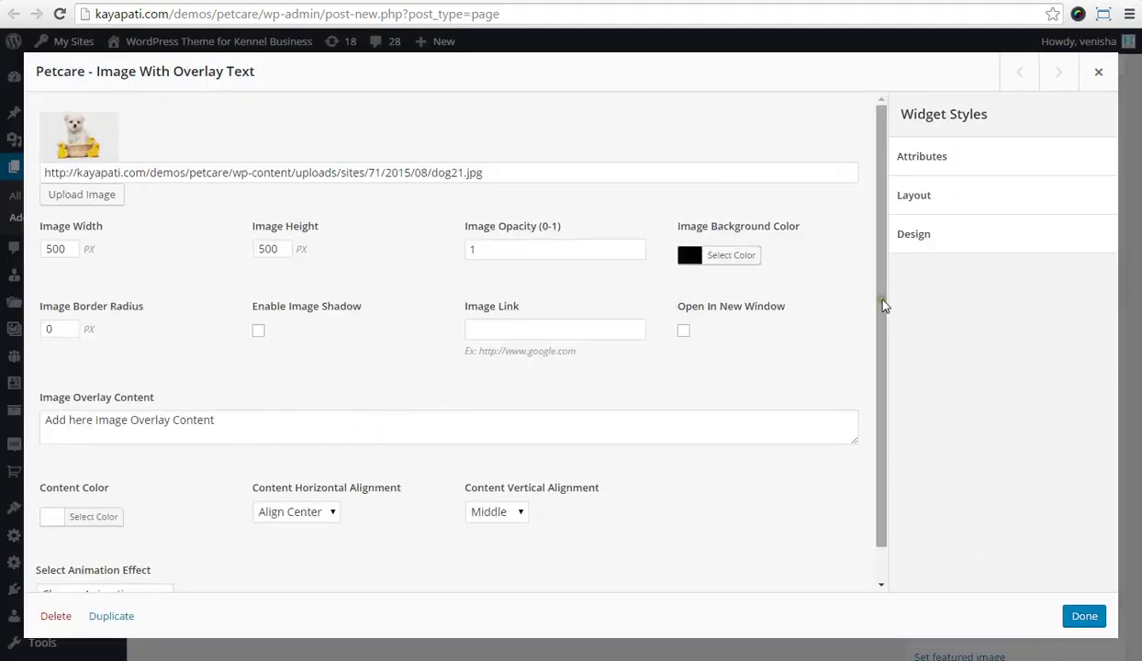
Replace the placeholder image overlay content with the "Care Advice" heading and paragraph copied from the Notepad file
drag(881, 308, 878, 432)
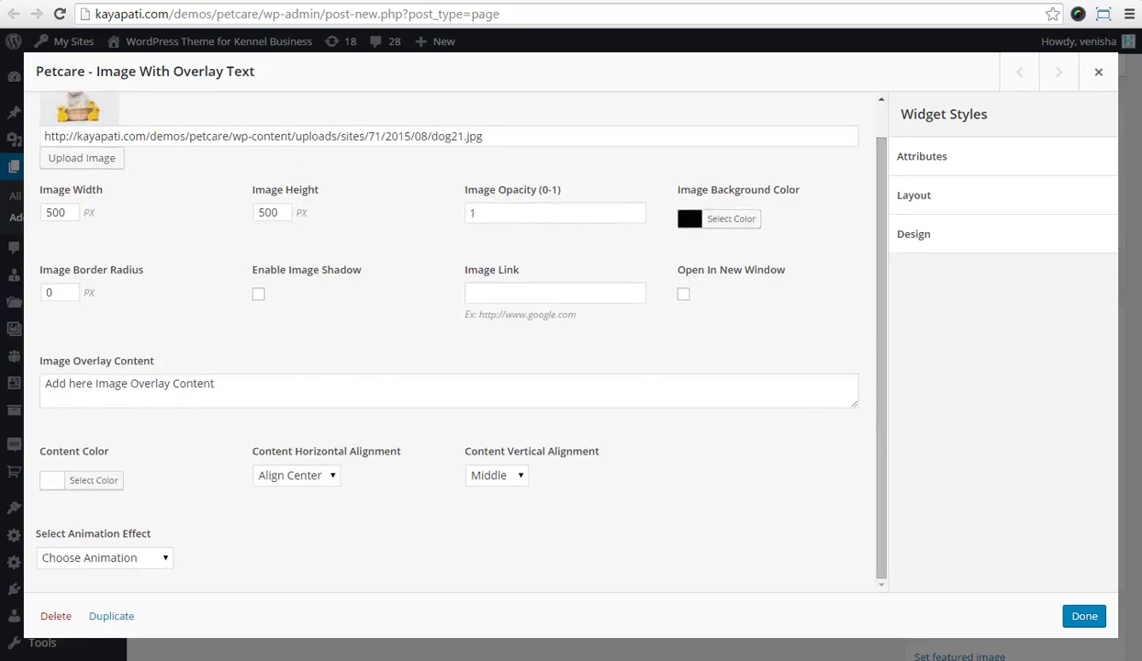
key(alt+Tab)
drag(373, 135, 573, 220)
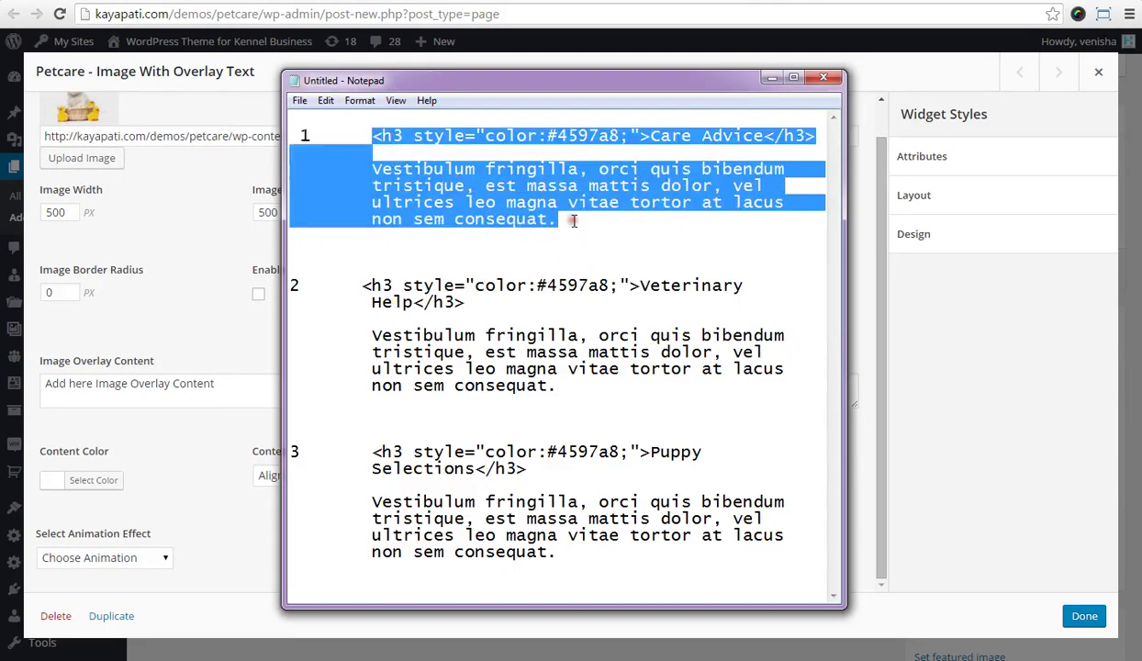
click(202, 381)
drag(234, 385, 30, 390)
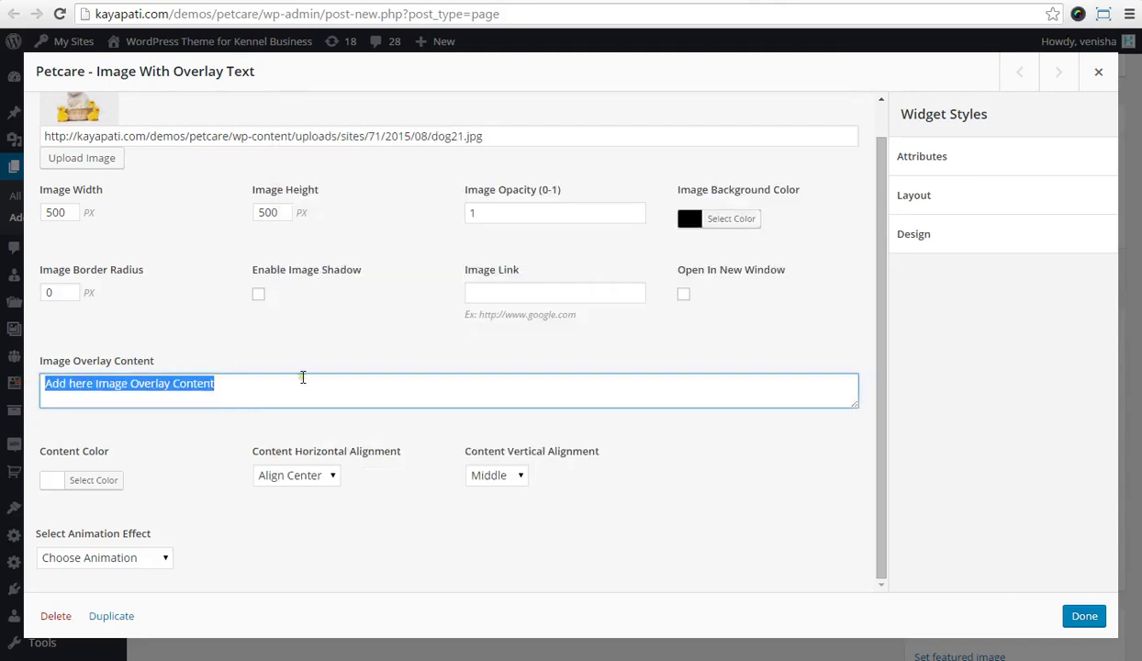
key(ctrl+v)
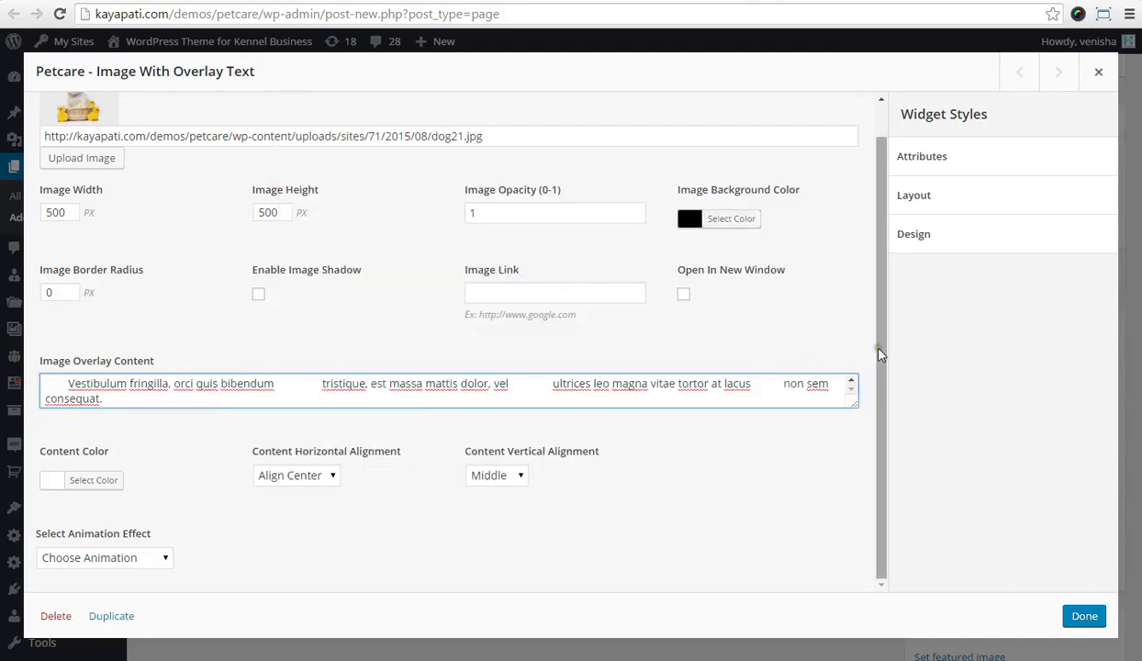
Set the first widget's content color to green #2e9606
click(880, 480)
click(96, 480)
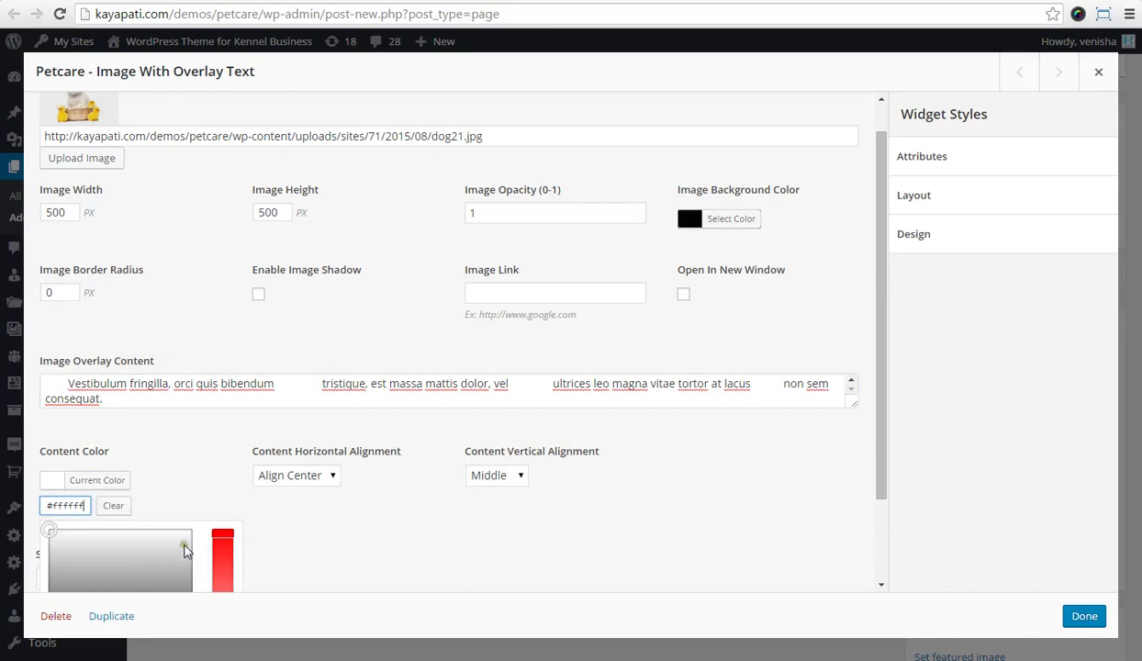
click(222, 532)
scroll(112, 482, down, 1)
drag(106, 456, 92, 476)
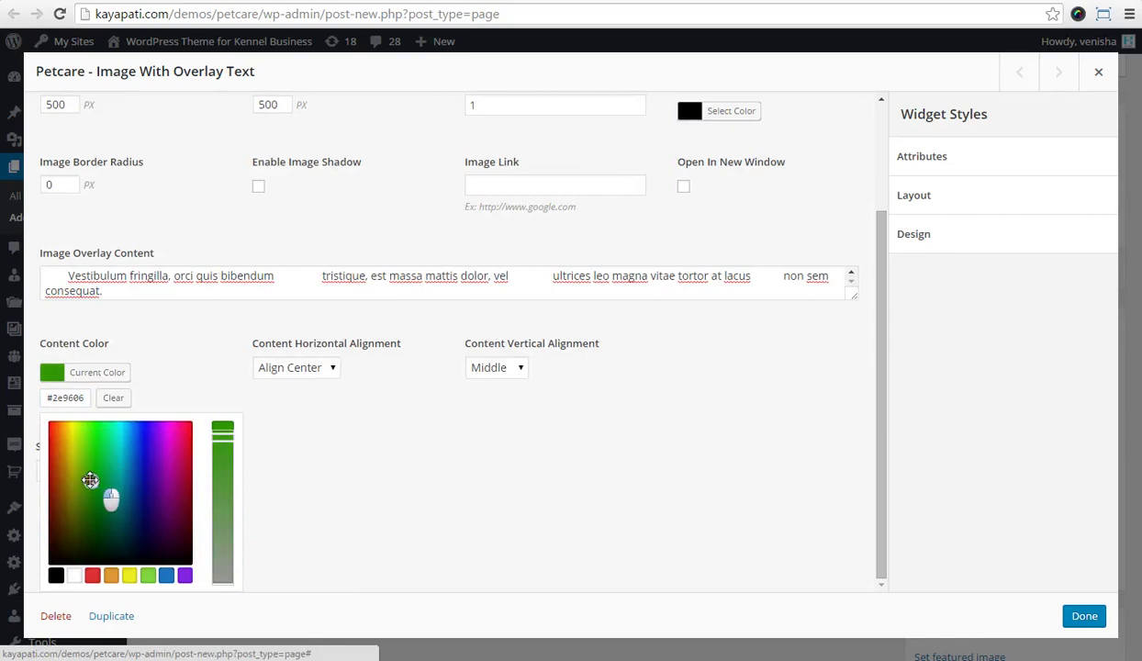
click(96, 374)
Set the content's horizontal alignment to Align left and vertical alignment to Top, and finish editing the first widget
click(293, 474)
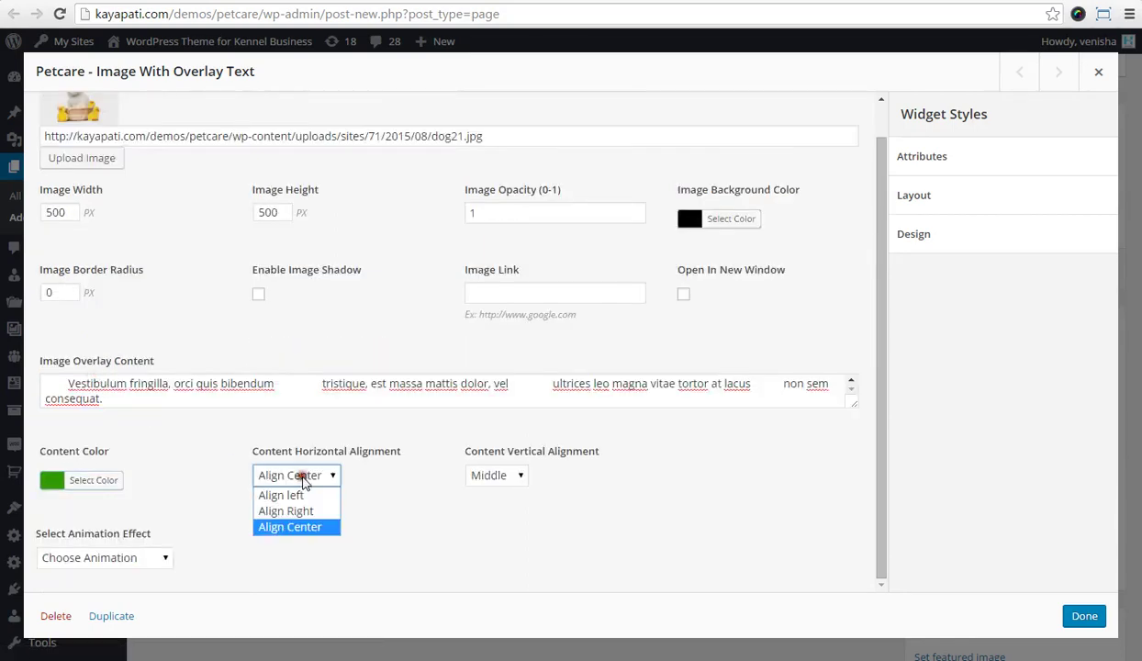
click(295, 494)
click(500, 474)
click(501, 496)
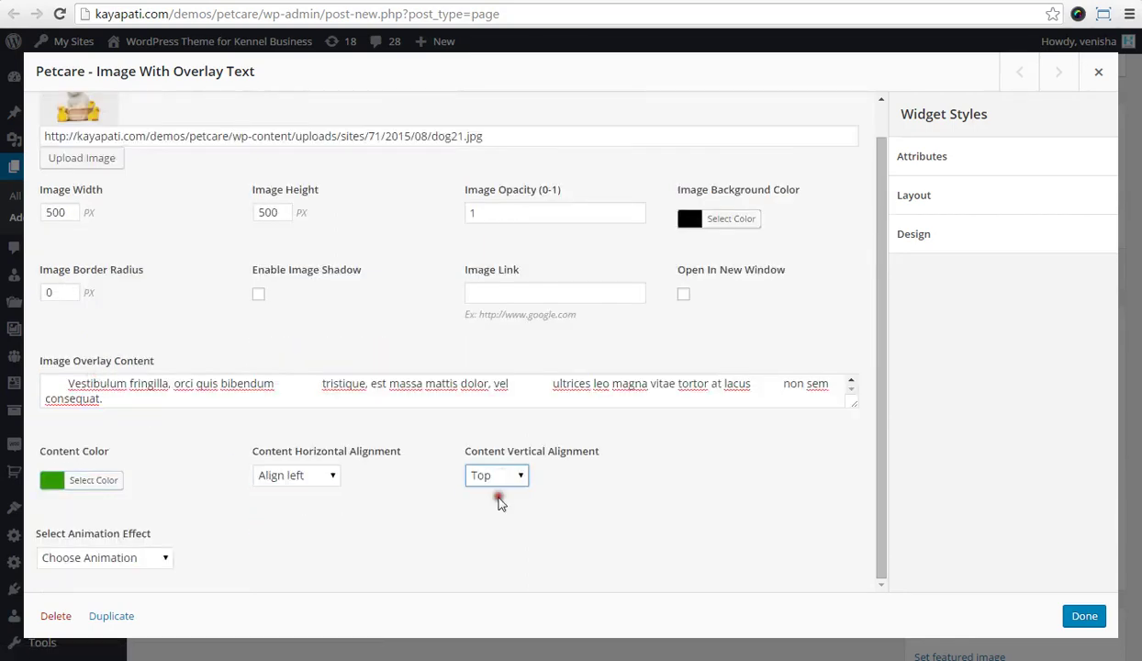
drag(884, 504, 931, 433)
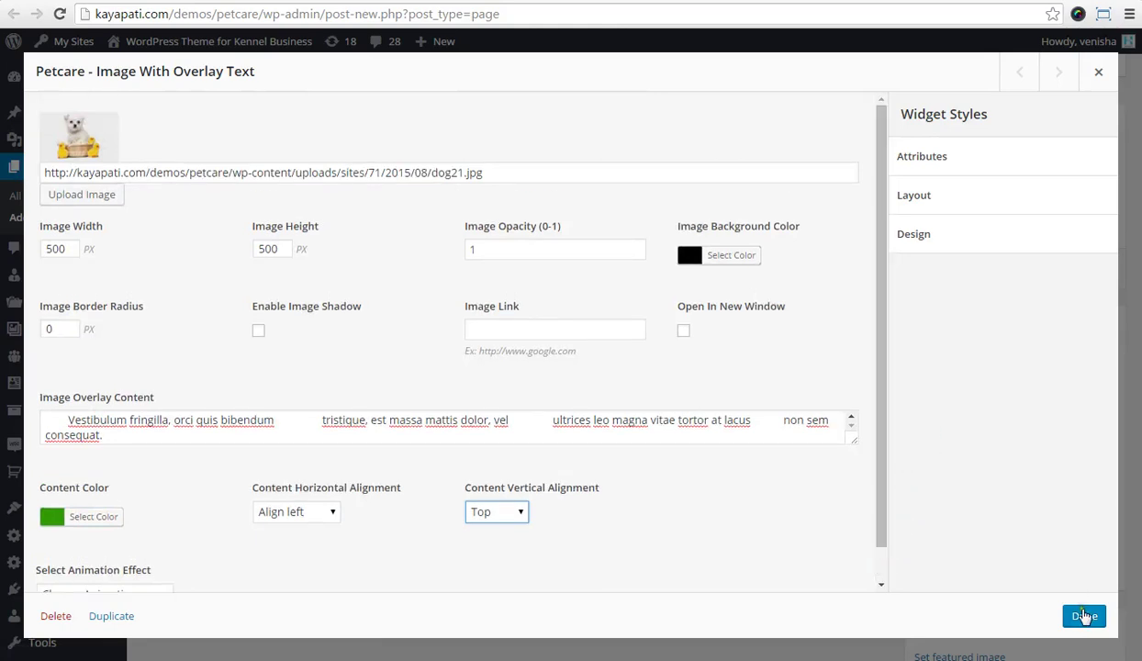
click(1073, 616)
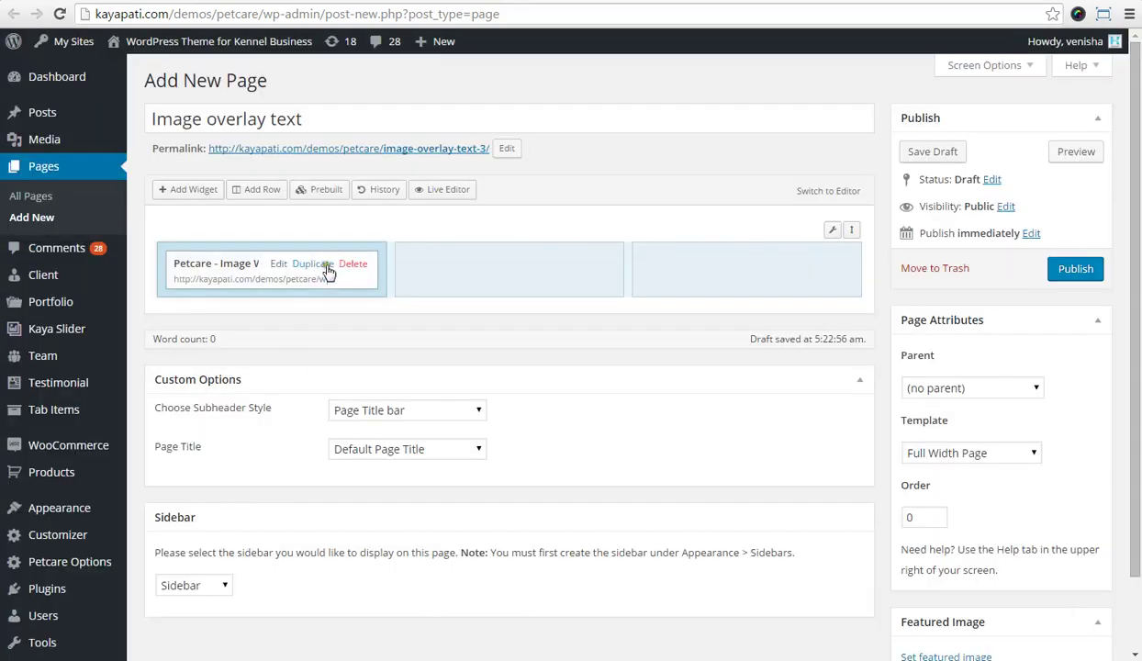
Duplicate the overlay widget into the second column and set the copy's image to b2.jpg, the white dog on grass
click(327, 272)
drag(339, 318, 536, 277)
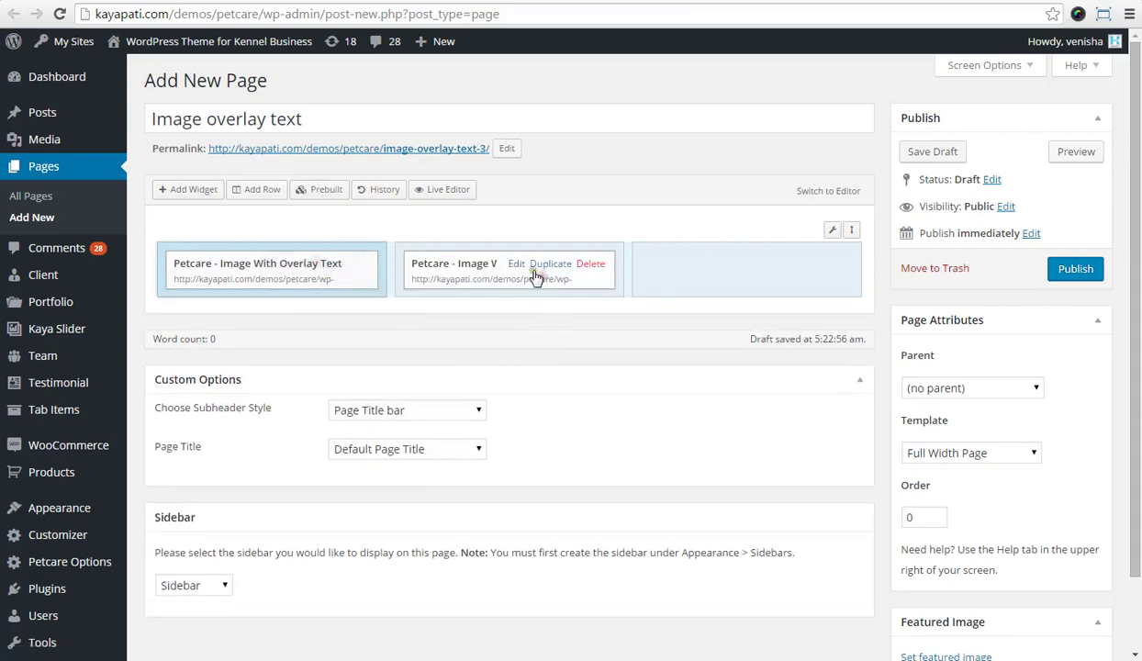
click(514, 264)
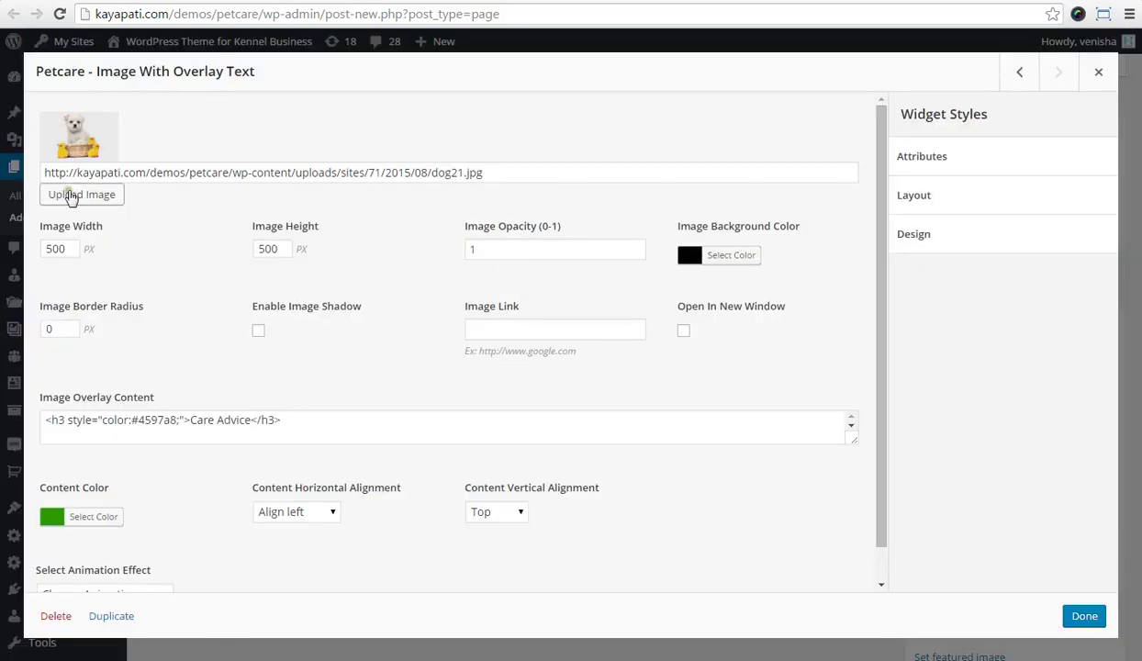
click(72, 196)
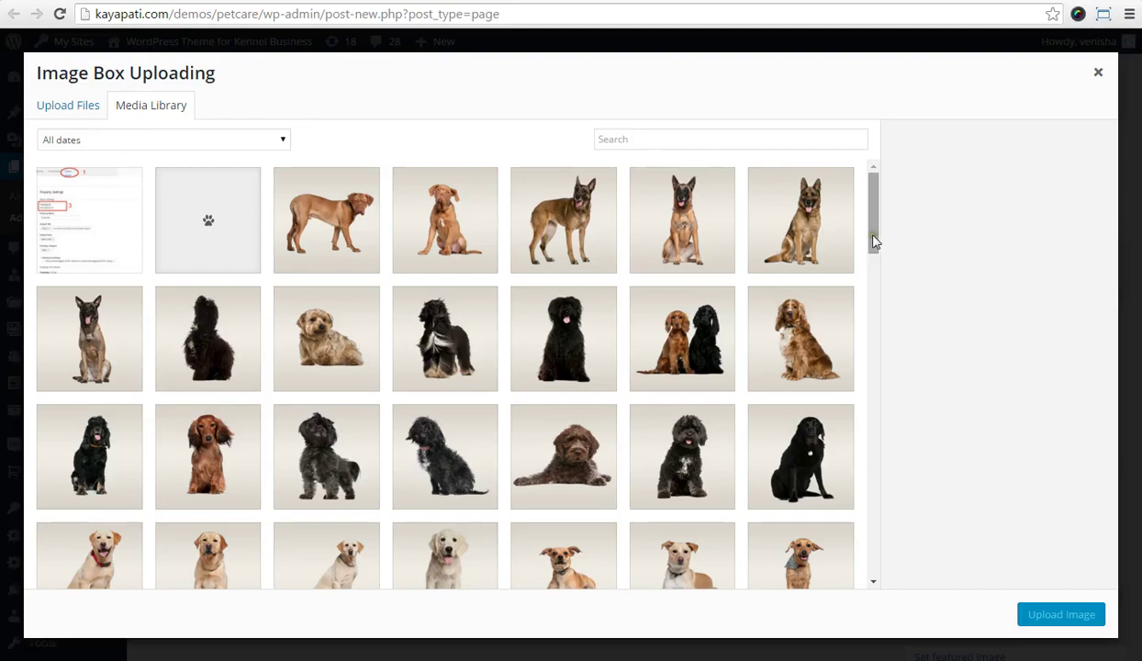
drag(874, 242, 859, 313)
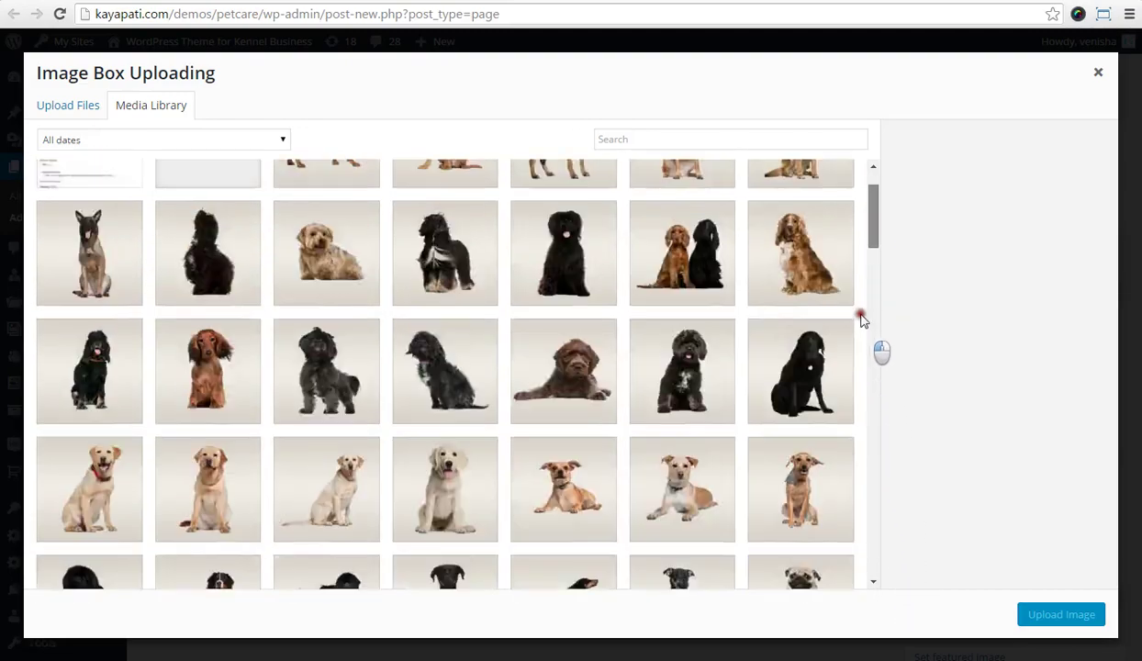
scroll(617, 369, down, 5)
click(601, 364)
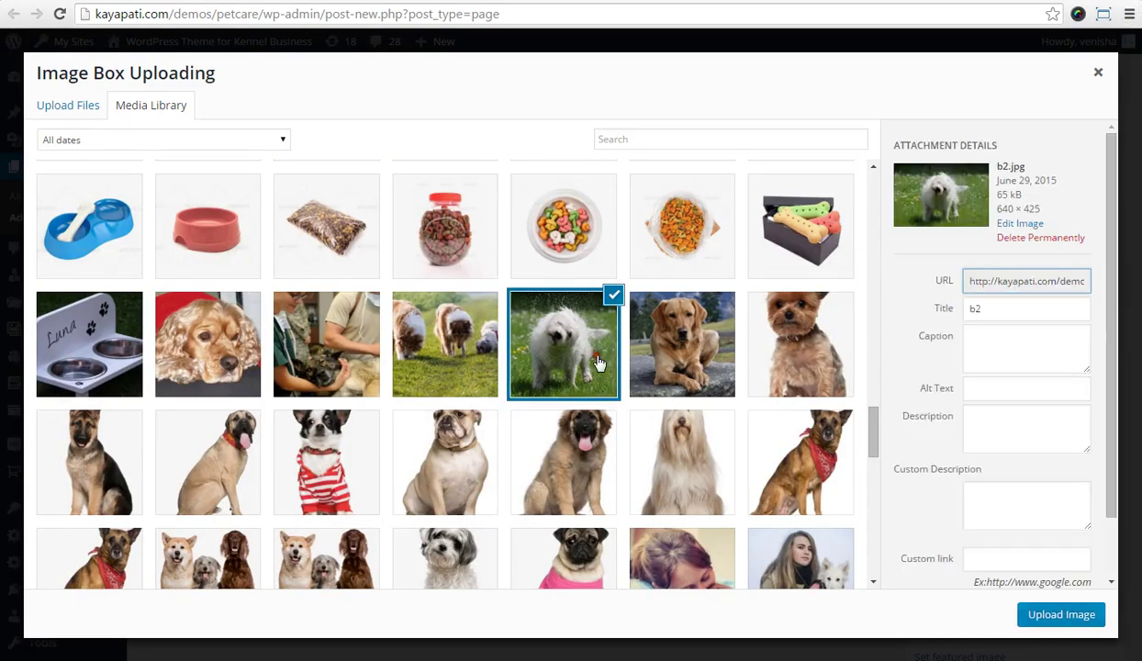
click(1044, 617)
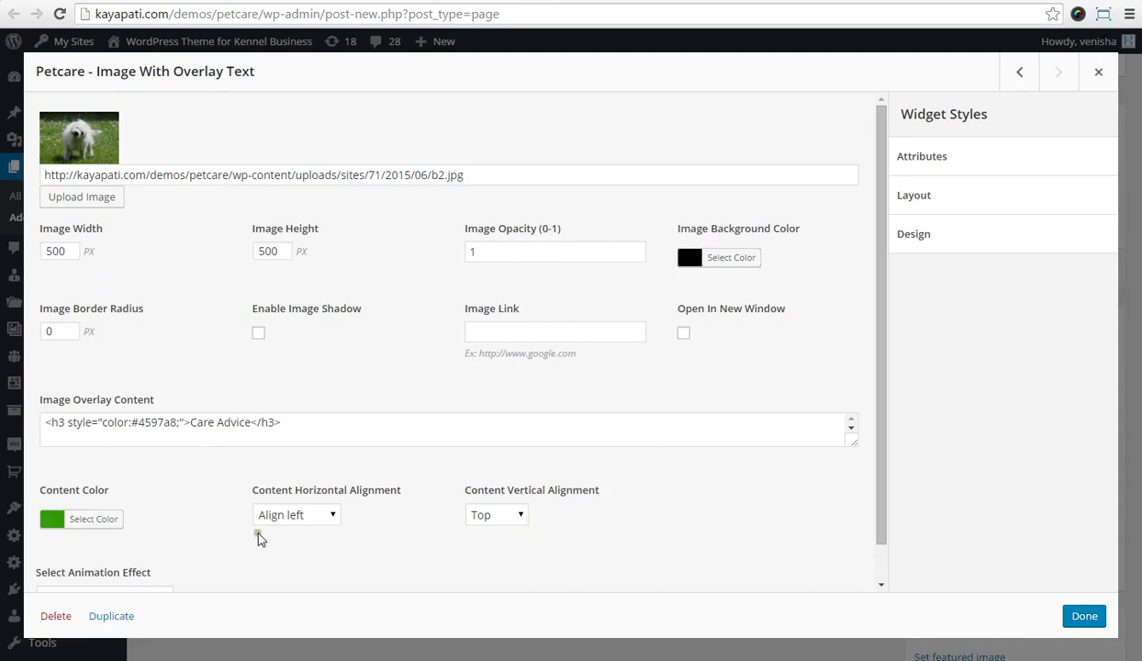
Replace the second widget's overlay content with the "Veterinary Help" heading and paragraph copied from the Notepad file
click(318, 658)
drag(364, 286, 603, 395)
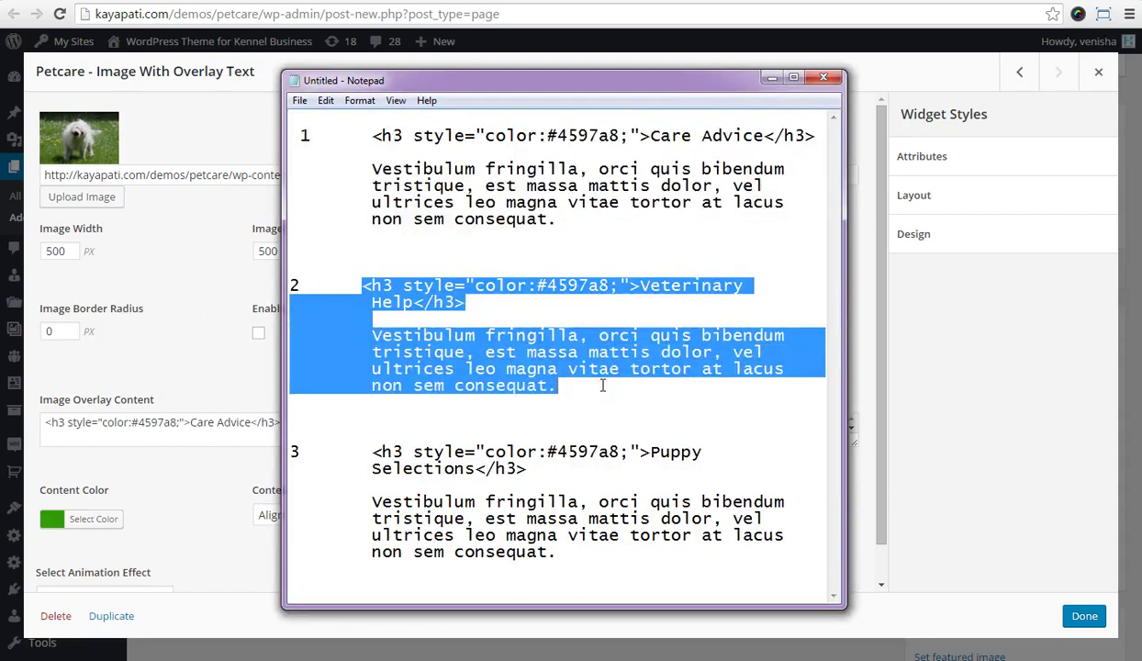
click(128, 424)
key(ctrl+a)
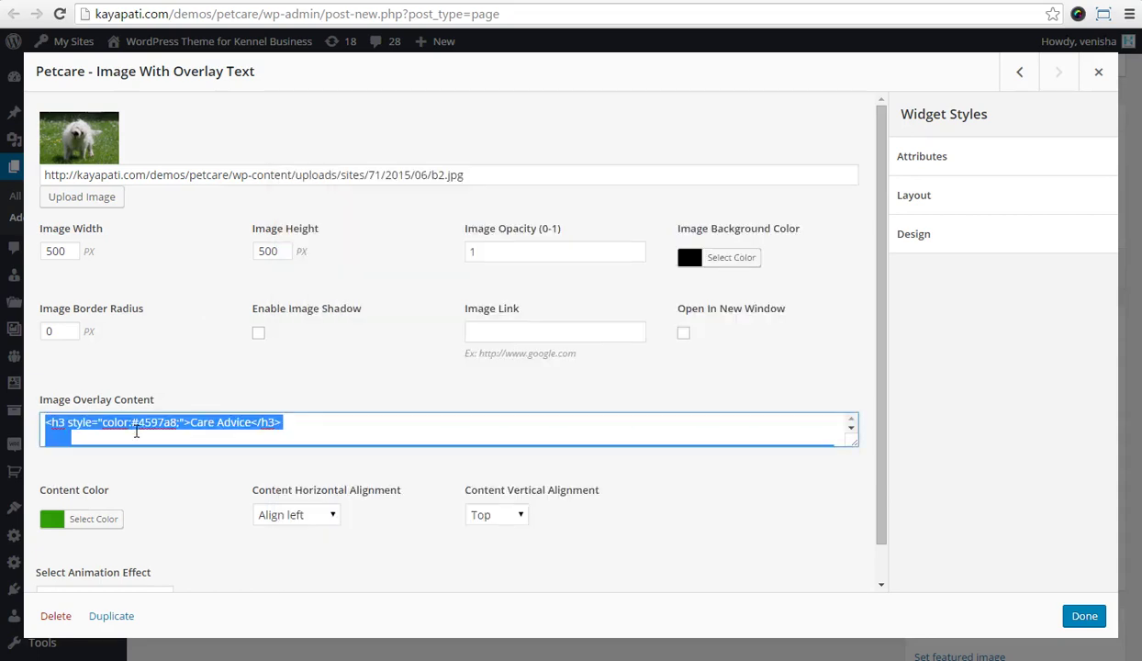
key(ctrl+v)
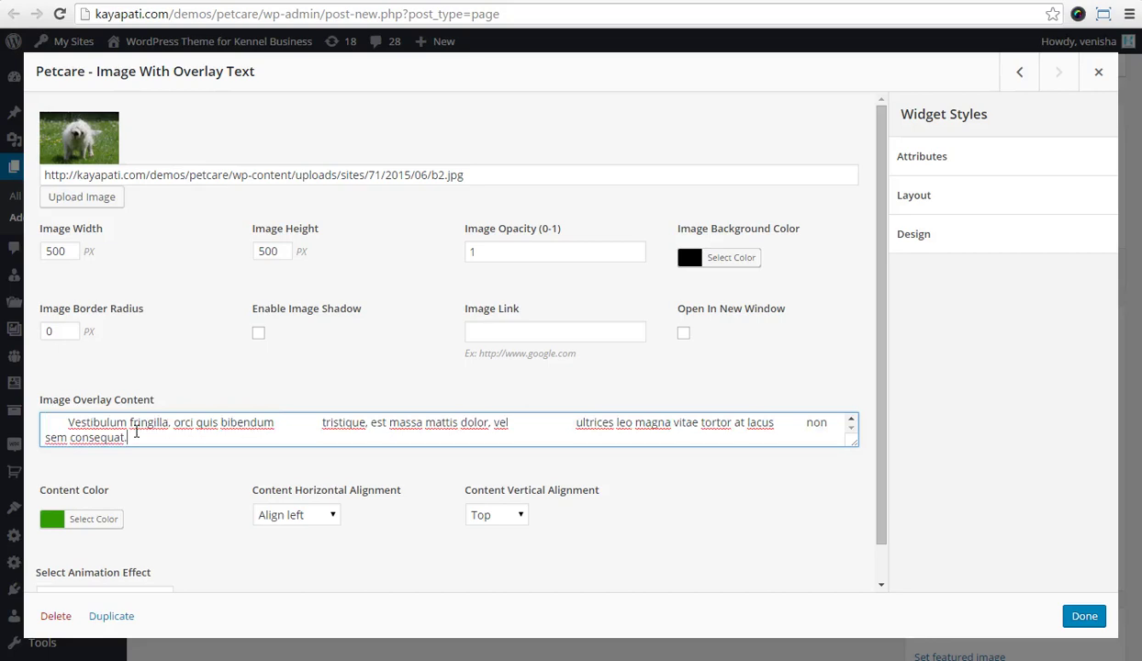
Change the second widget's content color to orange
drag(887, 426, 886, 480)
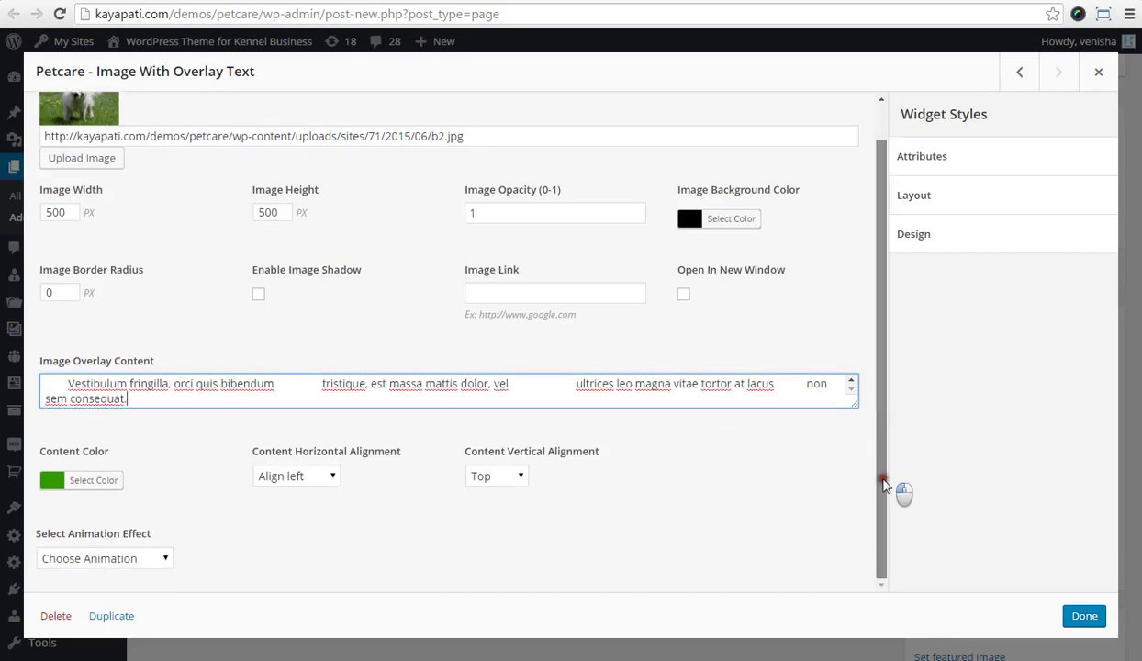
click(97, 483)
mouse_move(92, 548)
mouse_down()
mouse_move(89, 584)
mouse_move(56, 542)
mouse_up()
click(92, 481)
Set the content's horizontal alignment to Align Right and vertical alignment to Bottom, and finish editing the second widget
click(275, 476)
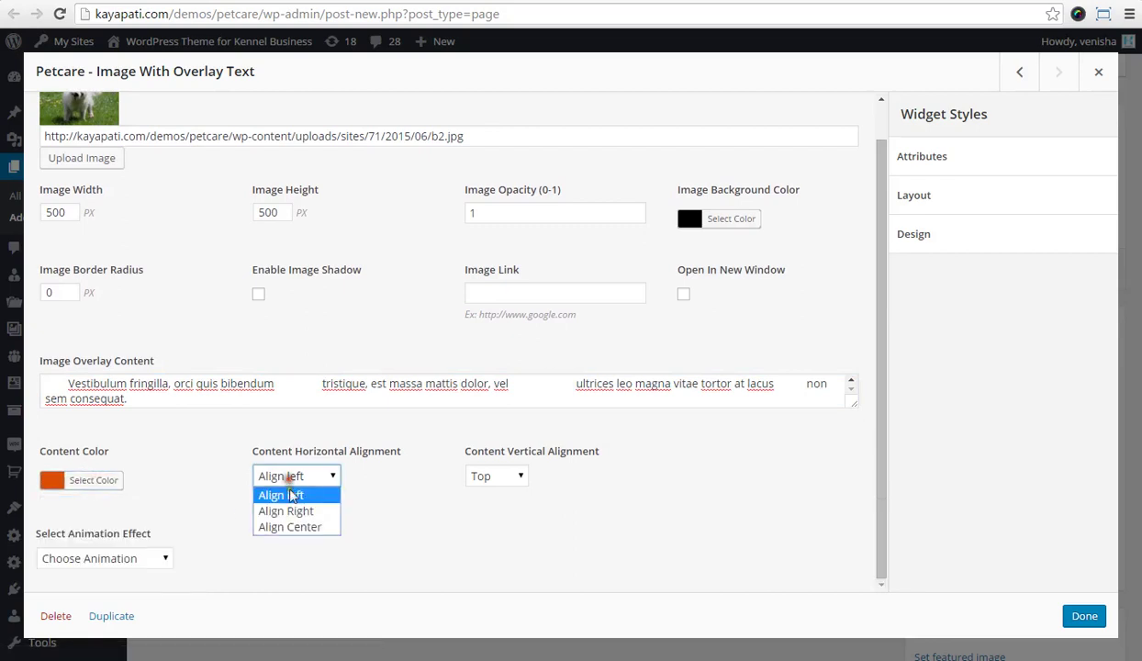
click(296, 509)
click(507, 481)
click(492, 510)
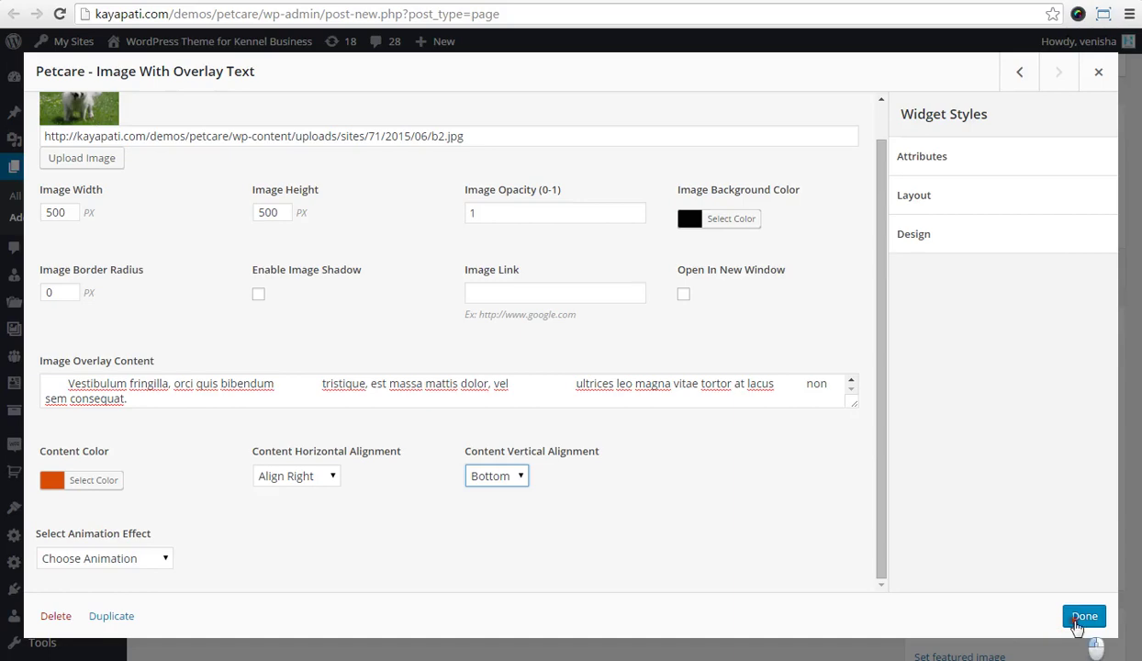
click(1065, 620)
Duplicate the second overlay widget into the third column and set the copy's image to b3.jpg, the dogs walking on grass
click(548, 266)
drag(537, 296, 747, 265)
click(745, 265)
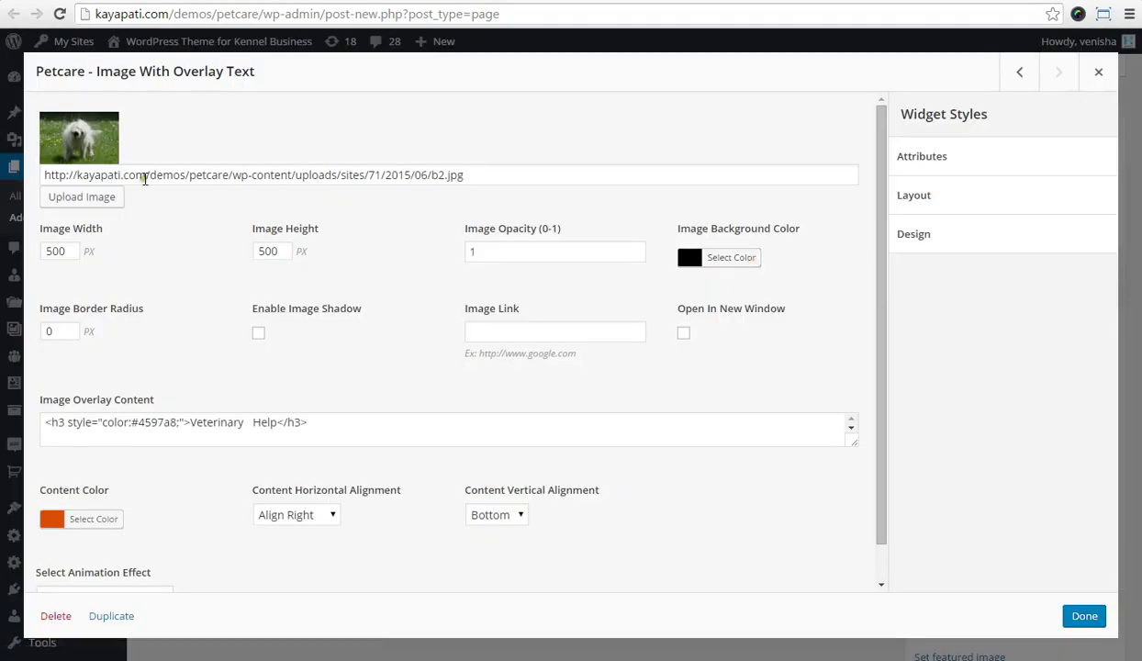
click(108, 197)
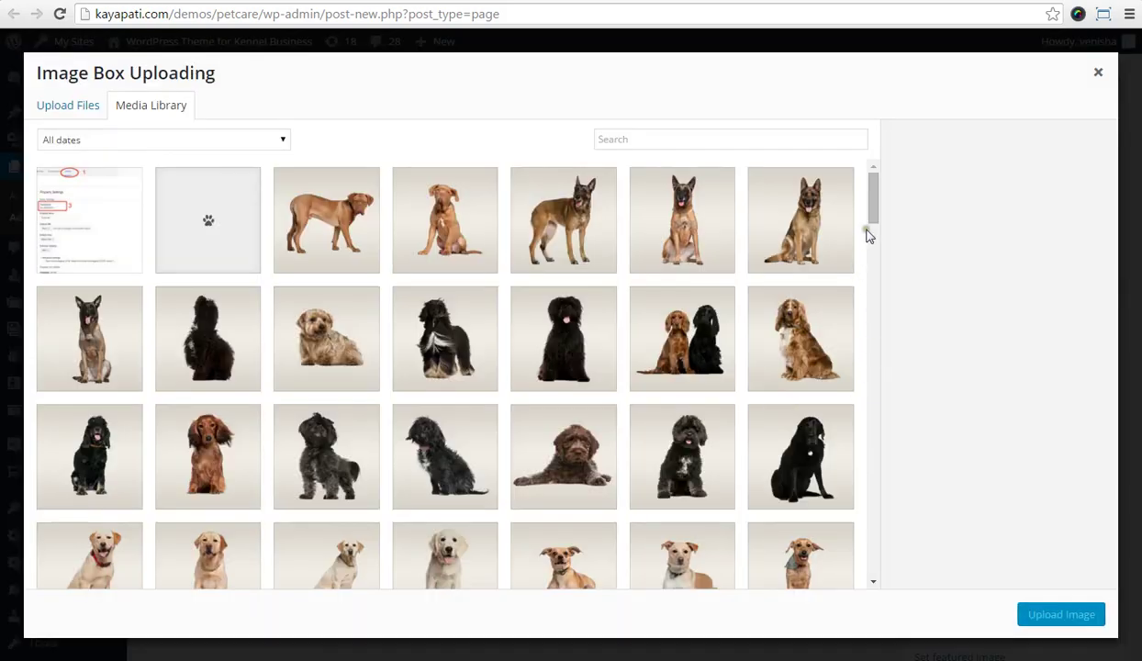
drag(870, 220, 912, 441)
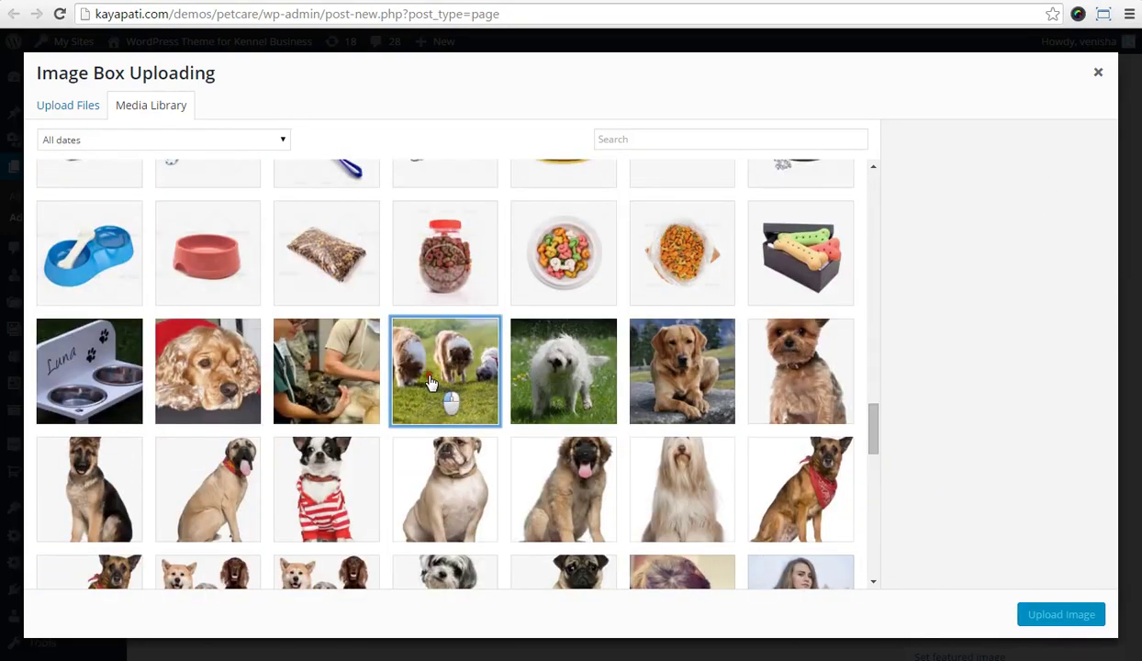
click(432, 382)
click(1071, 615)
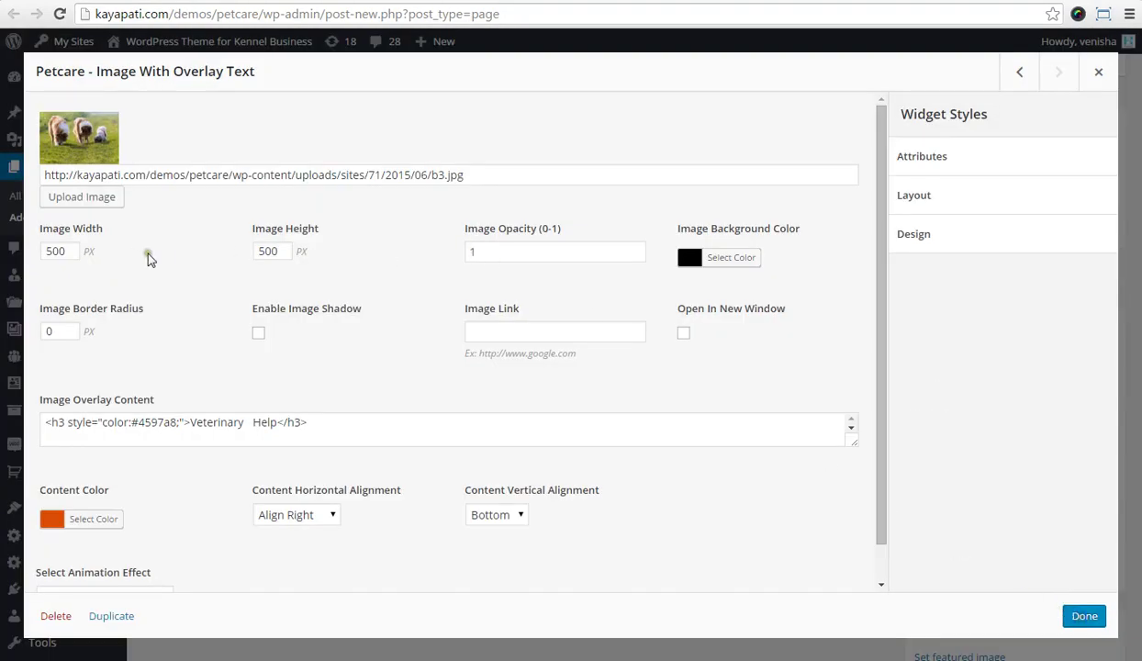
Replace the third widget's overlay content with the "Puppy Selections" heading and paragraph copied from the Notepad file
scroll(886, 360, down, 2)
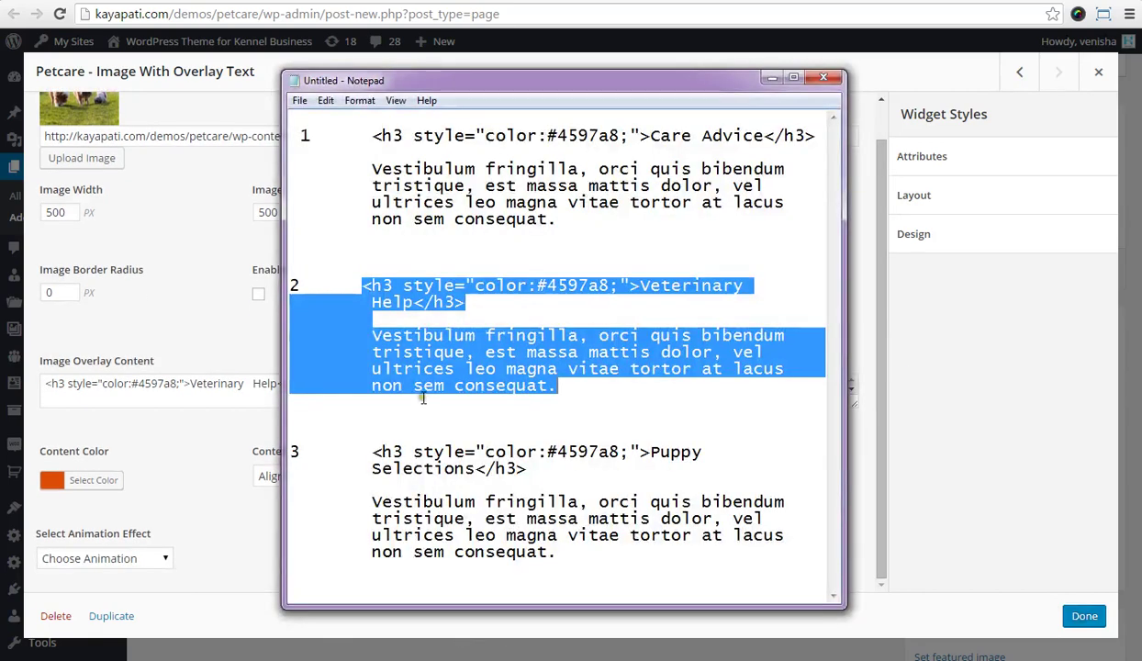
drag(375, 450, 588, 545)
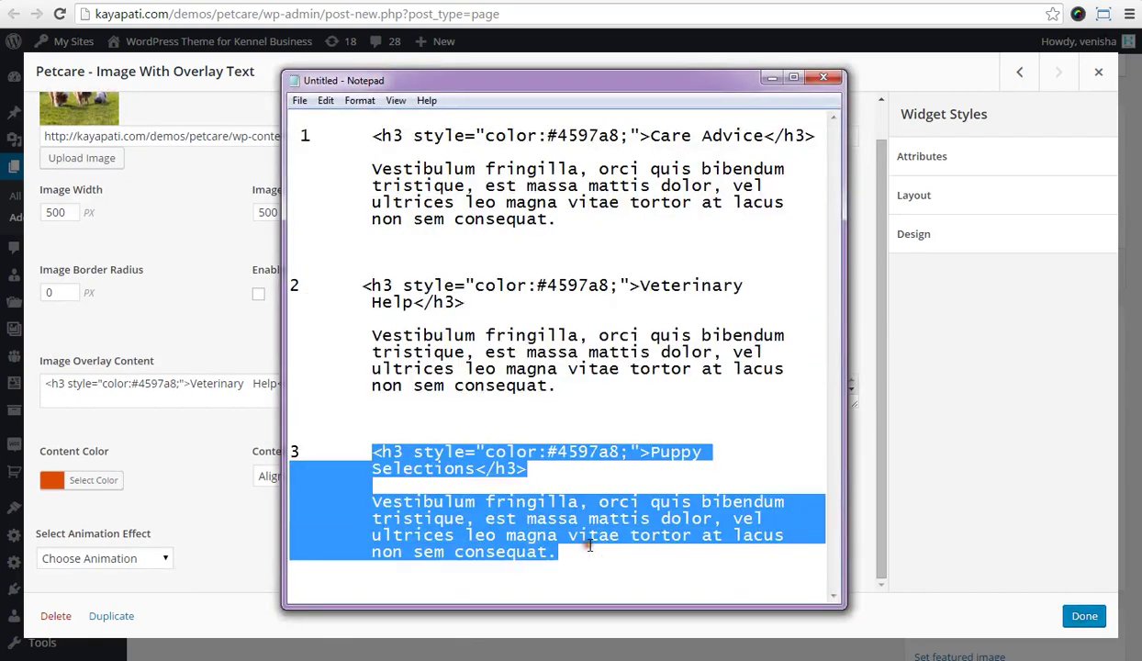
click(164, 383)
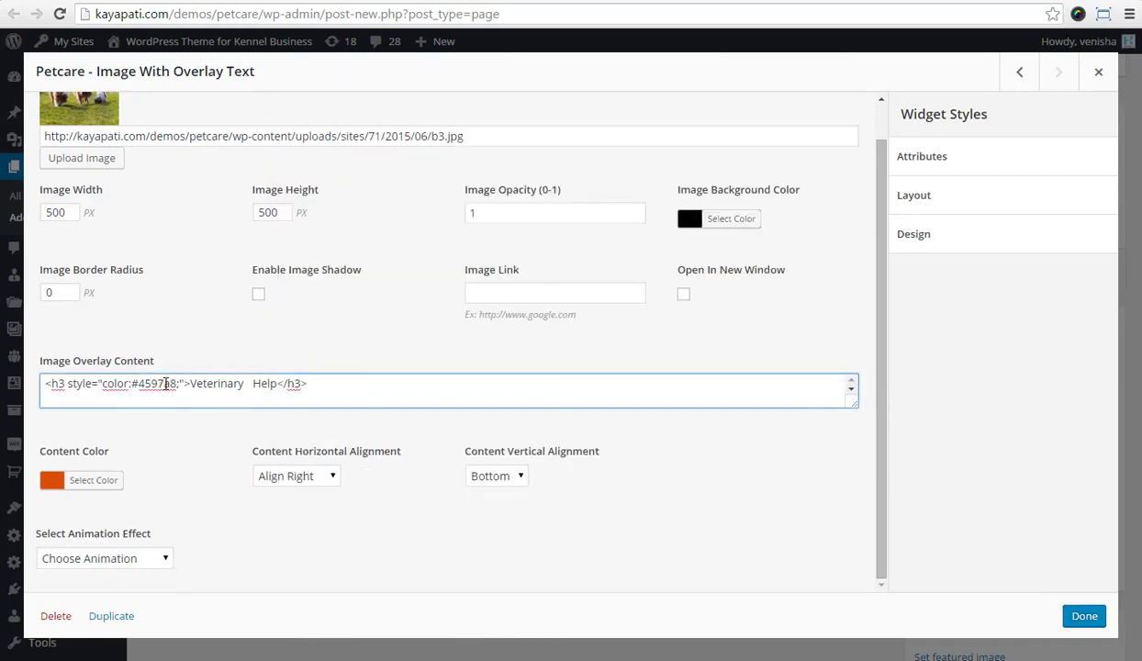
key(ctrl+a)
text(Vestibulum fringilla orci quis bibendum tristique, est massa mattis dolor, vel ultrices leo magna vitae tortor at lacus non sem consequat.)
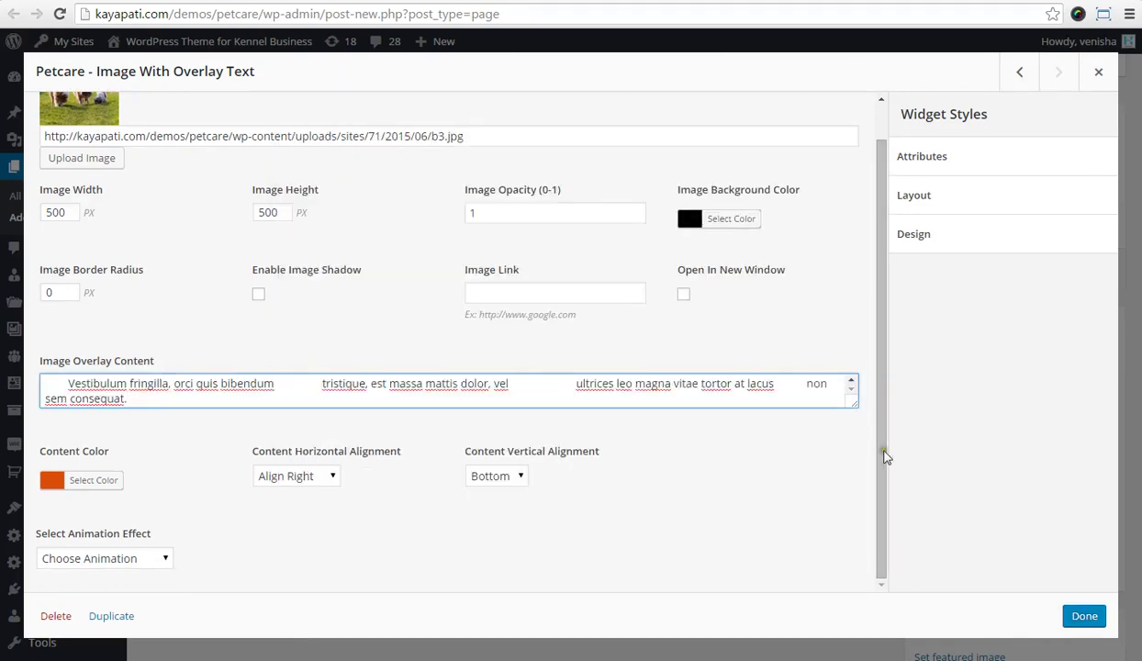
Change the third widget's content color to blue
click(85, 480)
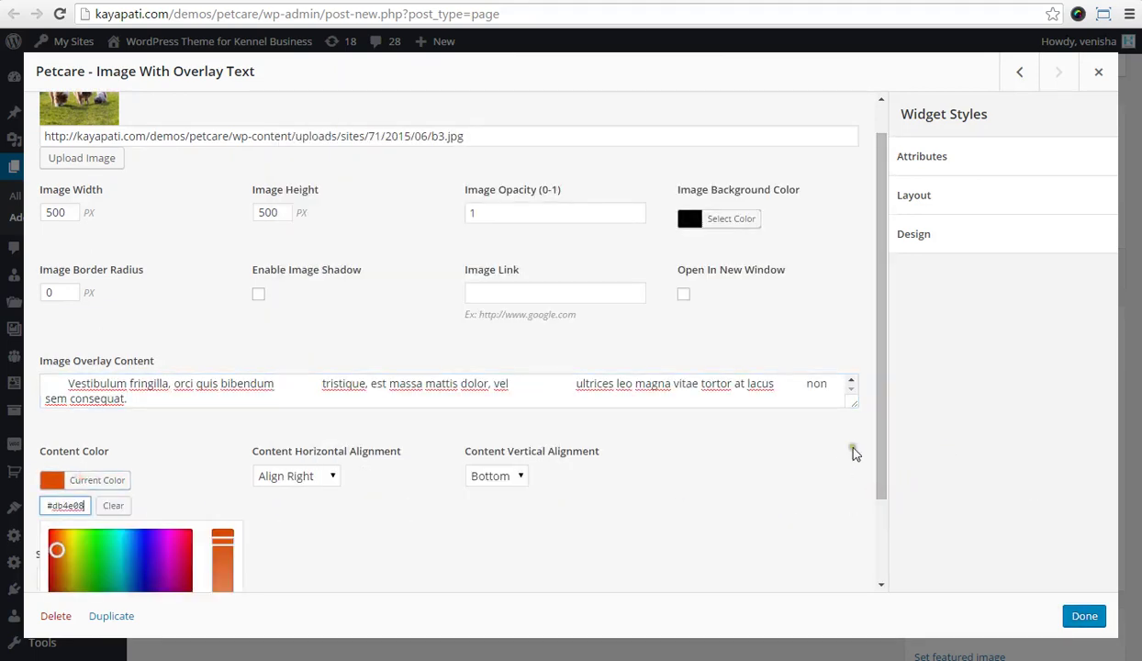
click(145, 543)
click(78, 487)
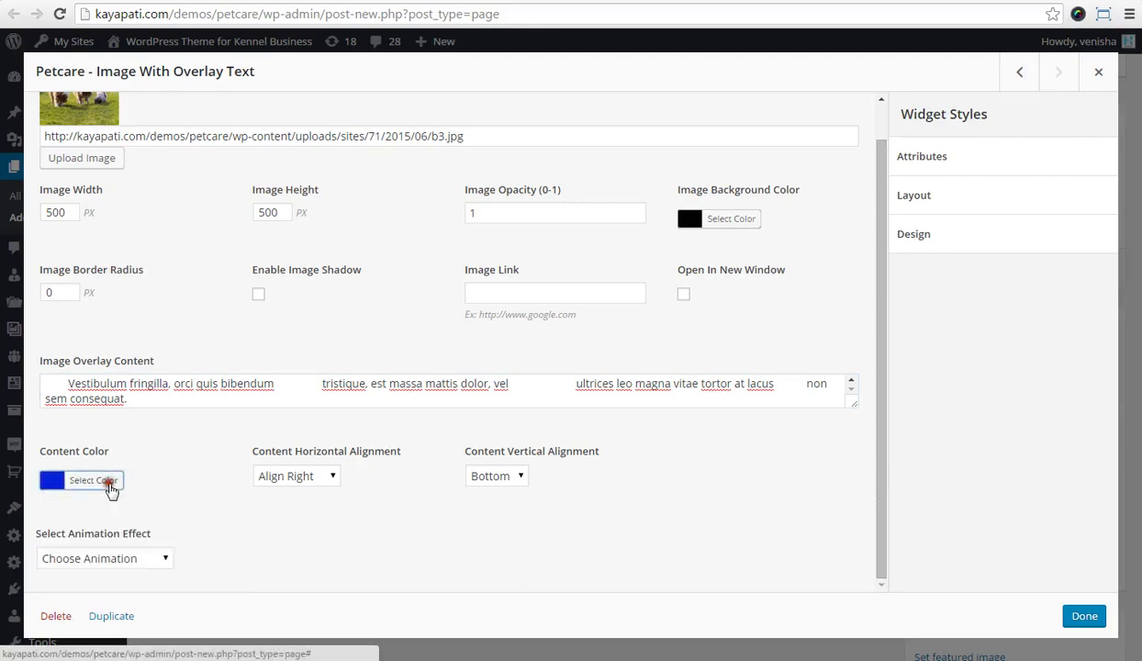
Set the third widget's content alignment to Align Center horizontally and Middle vertically, and finish editing the widget
click(326, 477)
click(326, 531)
click(496, 479)
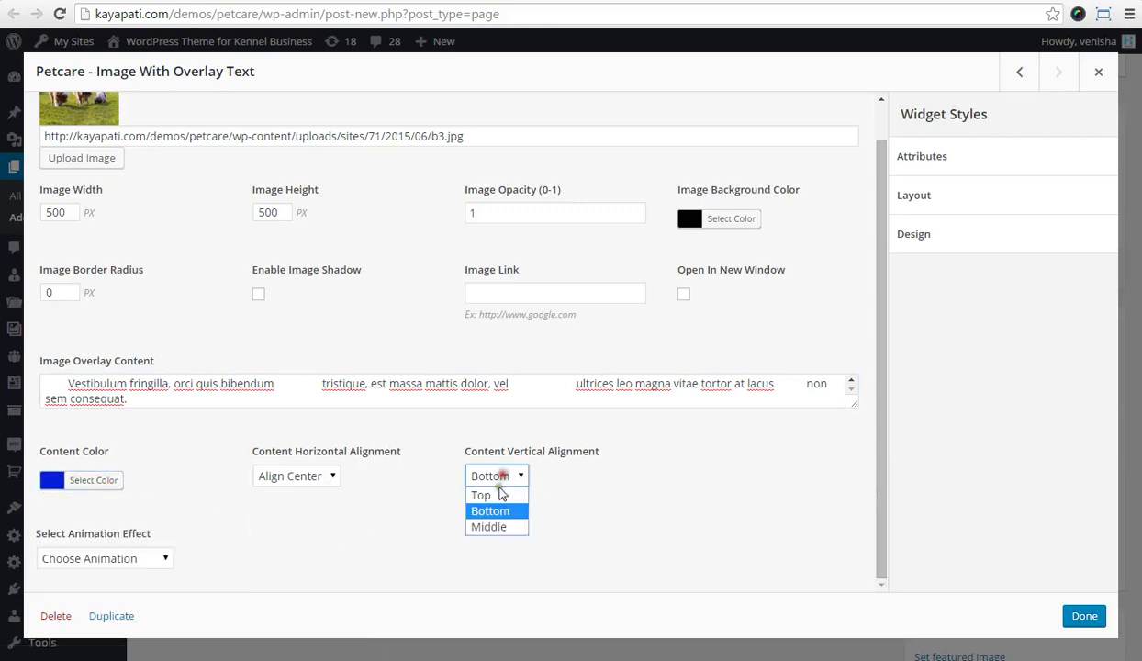
click(500, 534)
click(1081, 617)
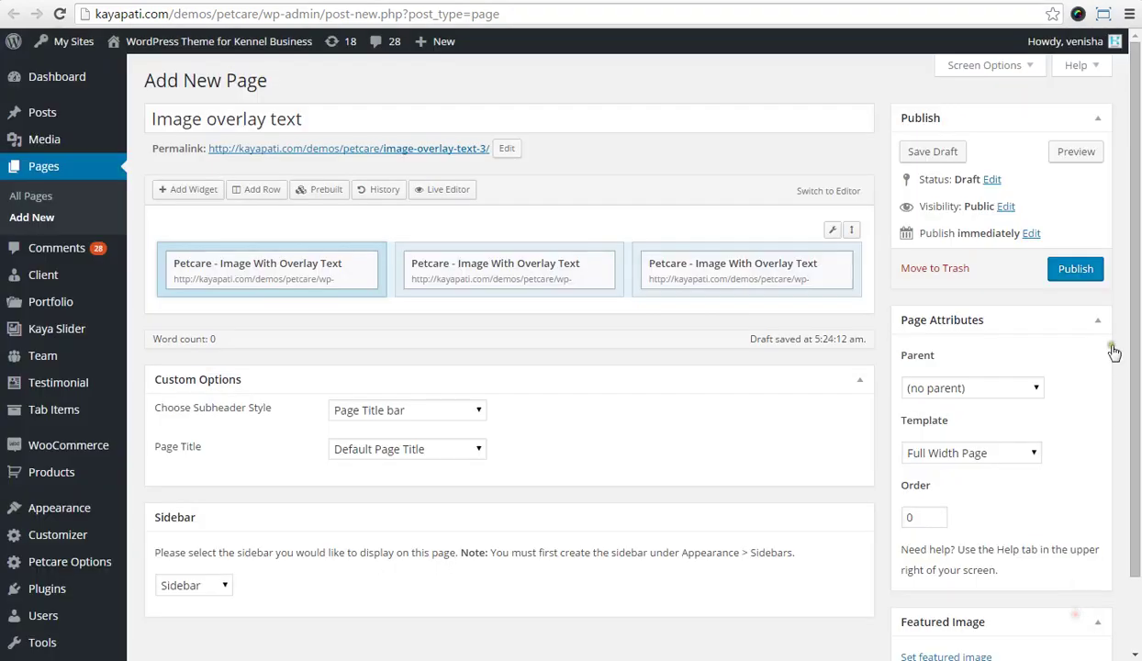
Publish the "Image overlay text" page and view it through its permalink in a new browser tab
click(1076, 269)
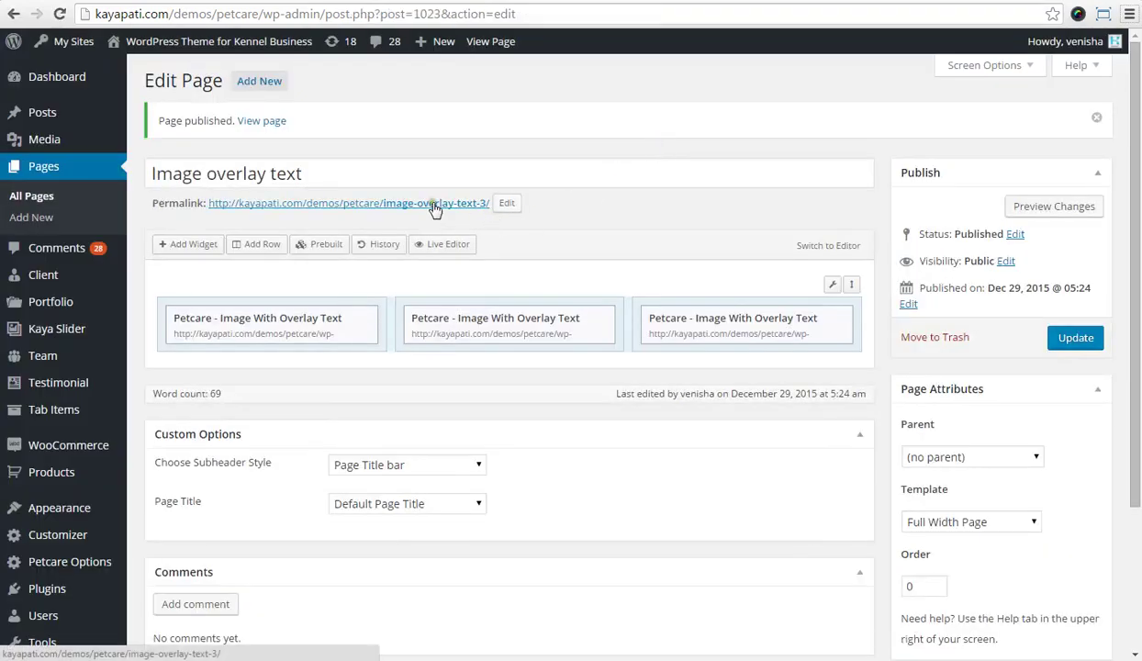
right_click(435, 209)
click(500, 215)
key(ctrl+Tab)
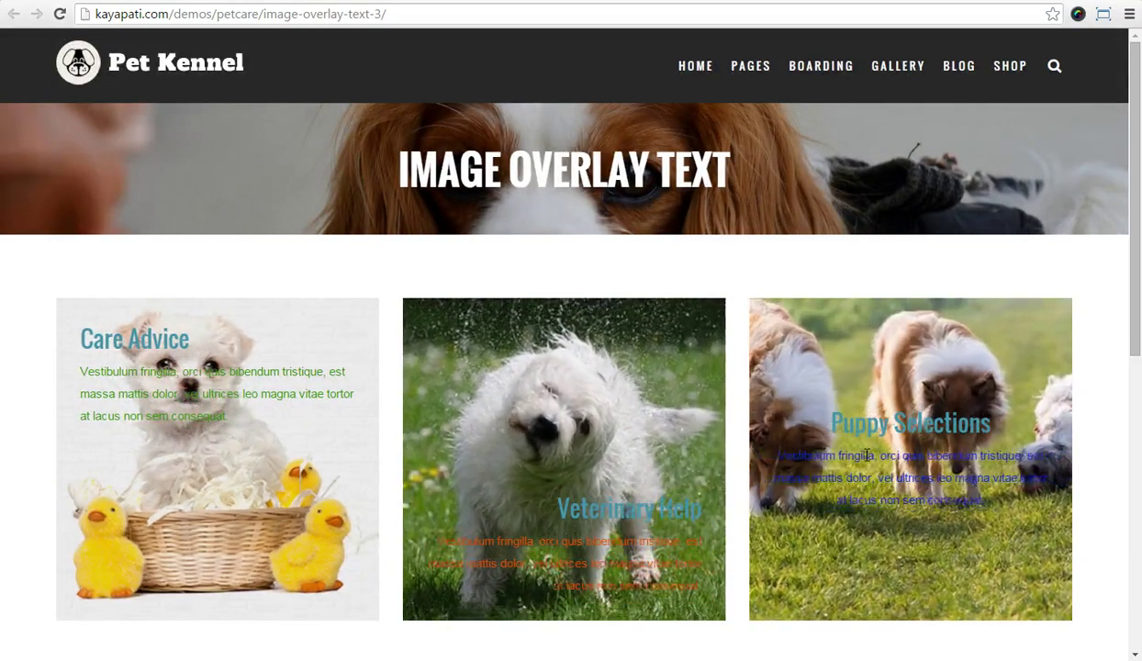
Return to the page editor and set the first overlay widget's image opacity to 0.5
key(ctrl+shift+Tab)
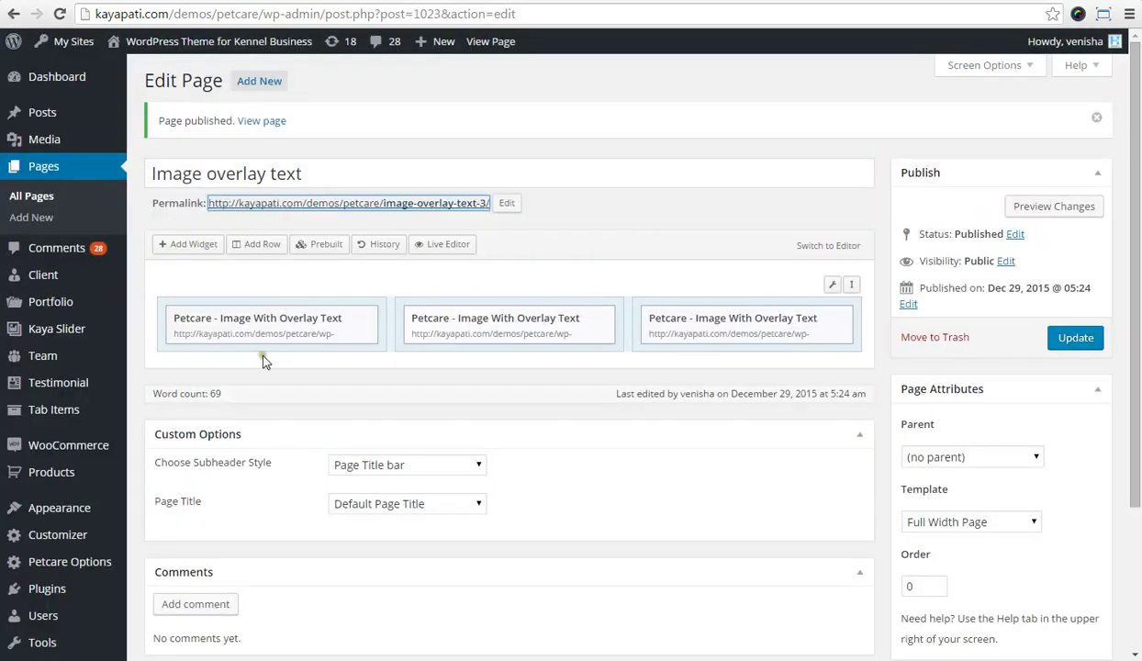
click(279, 320)
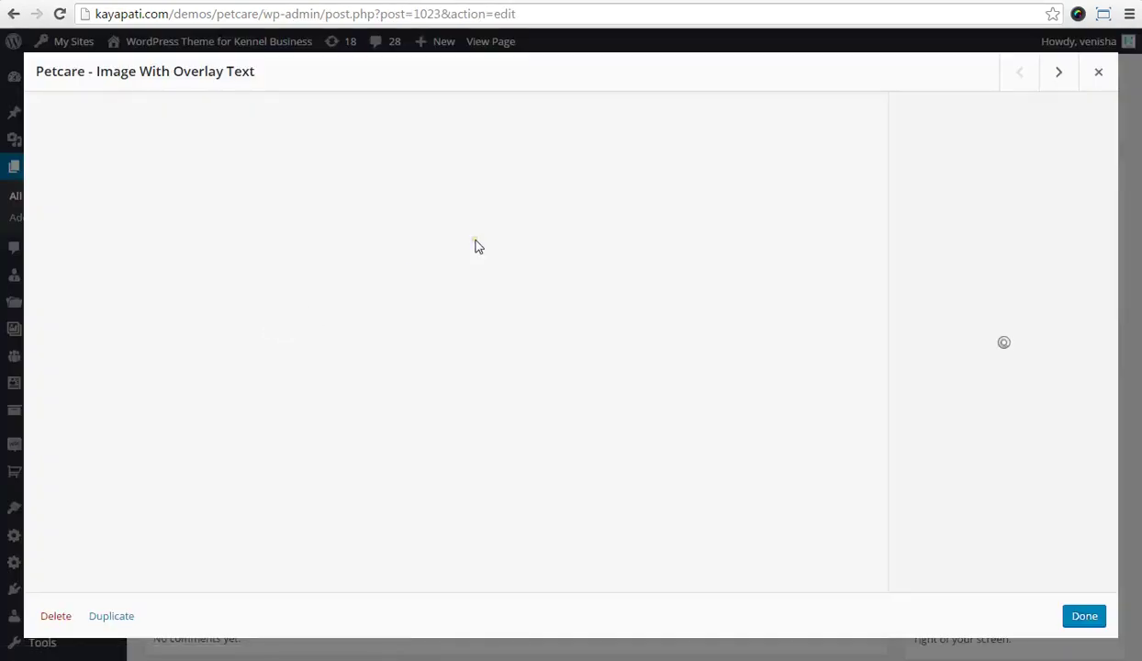
drag(484, 246, 436, 251)
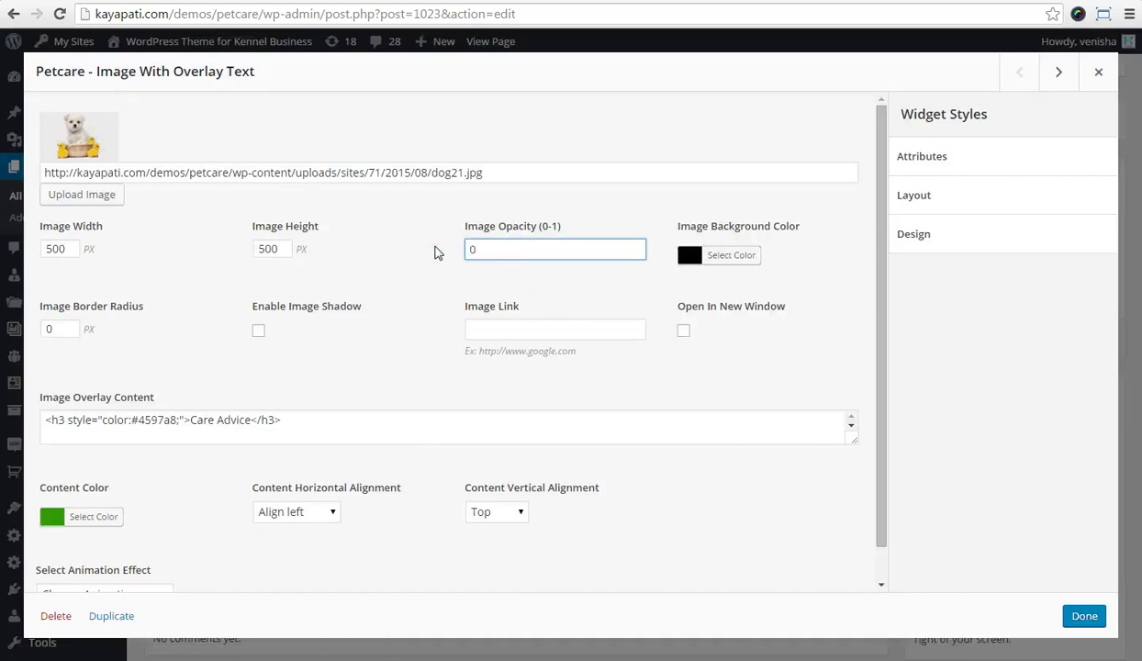
text(0.5)
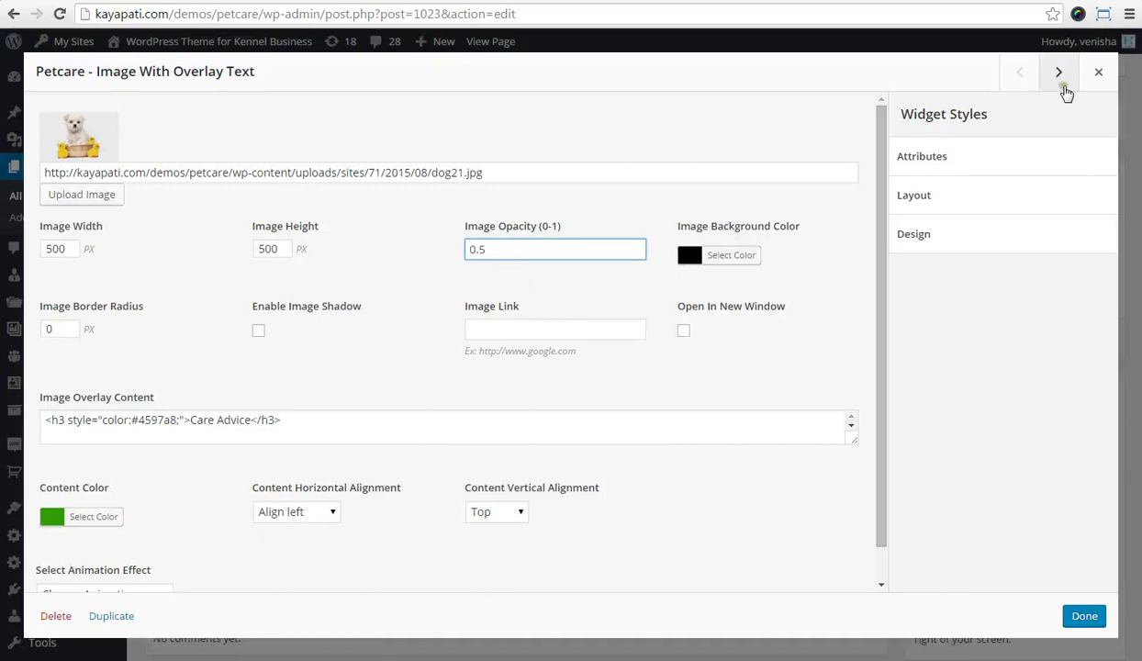
Set the second overlay widget's image opacity to 0.5
click(1063, 86)
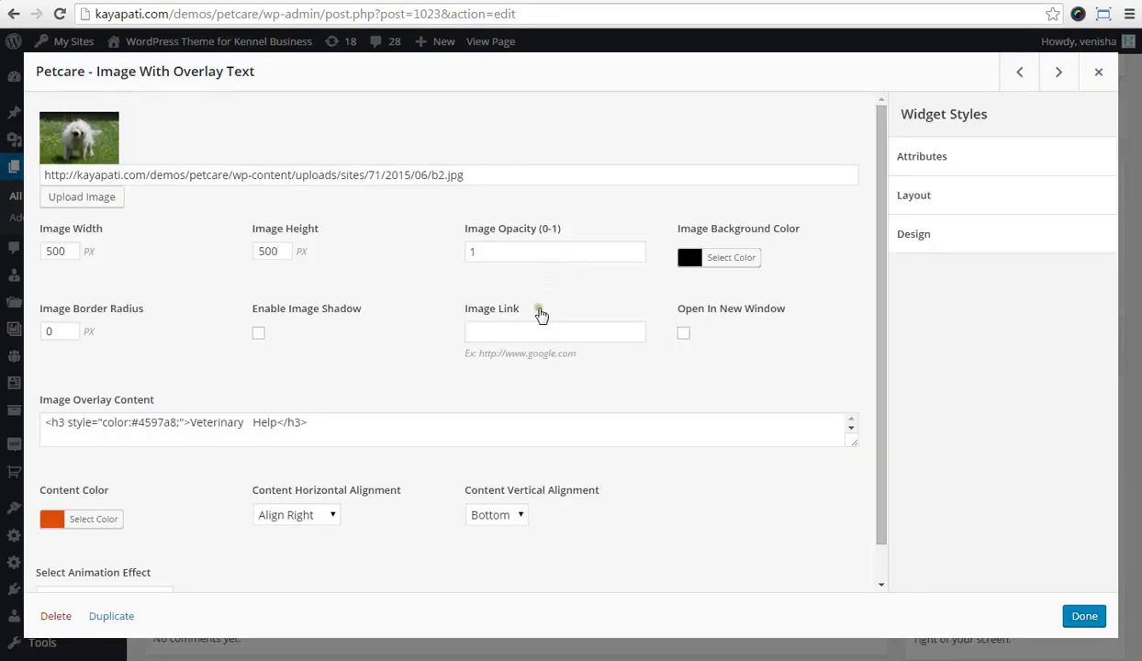
click(483, 250)
drag(484, 250, 404, 251)
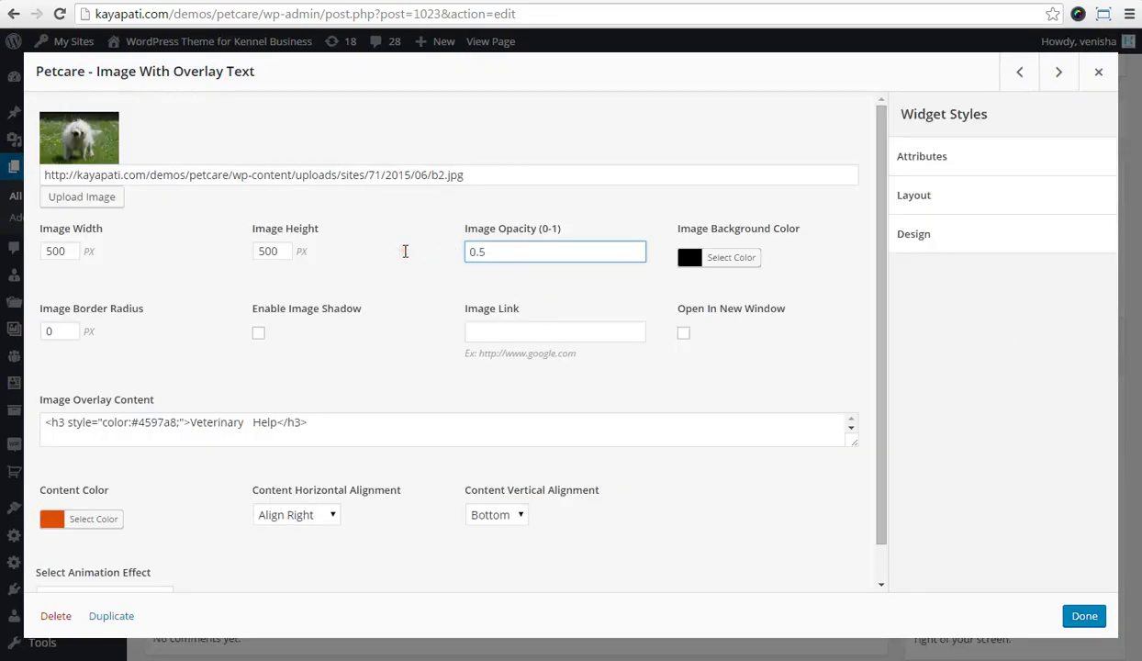
Go back to the first overlay widget and set its image background color to yellow #eeee22
click(1019, 71)
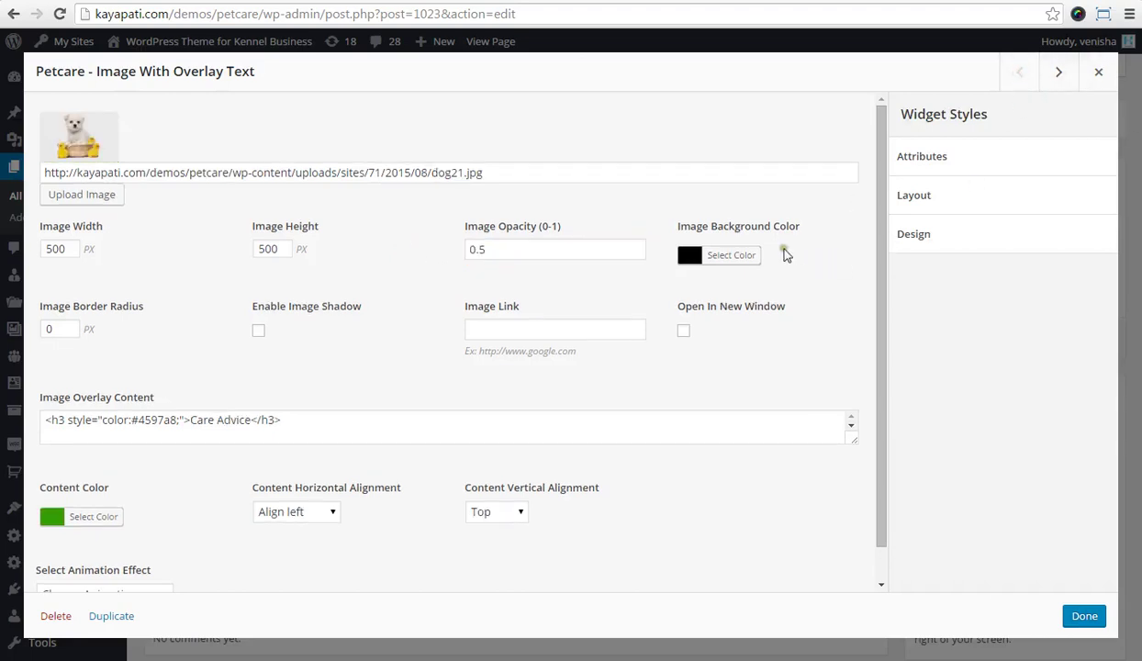
click(734, 256)
click(767, 458)
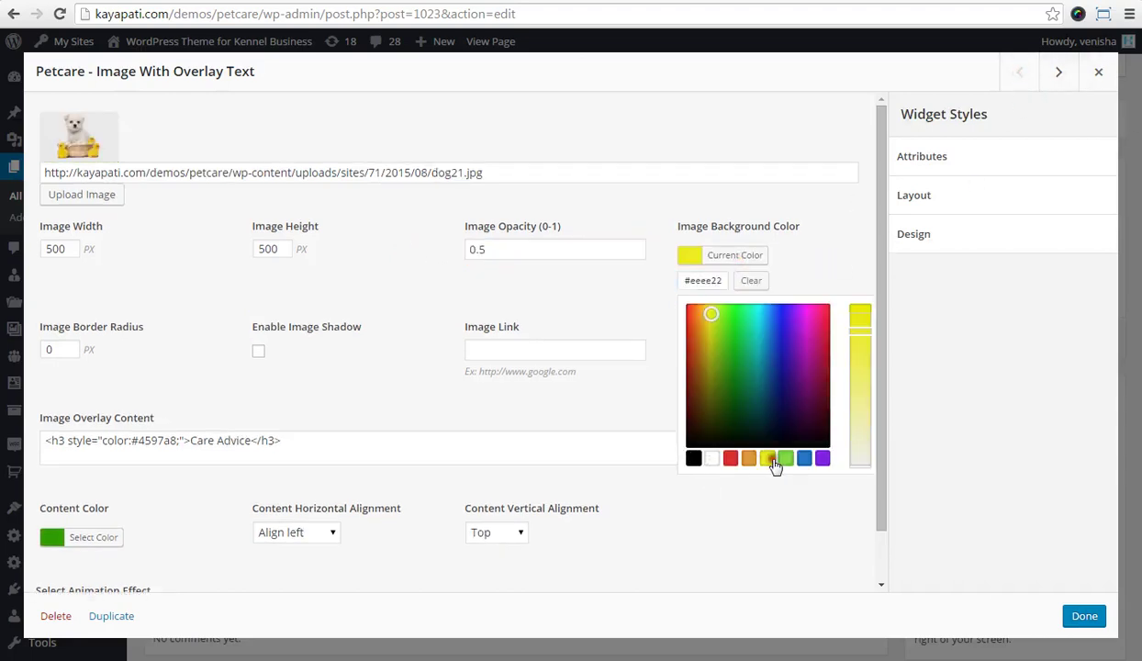
click(752, 262)
Set the second overlay widget's image background color to green #81d742
click(1057, 72)
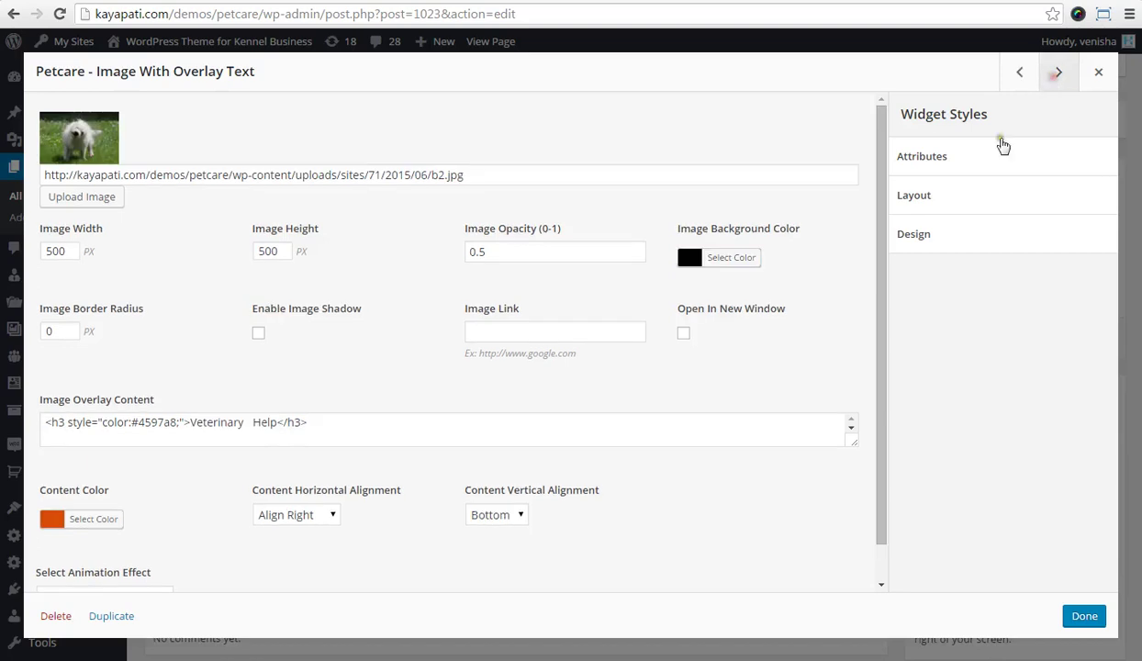
click(732, 258)
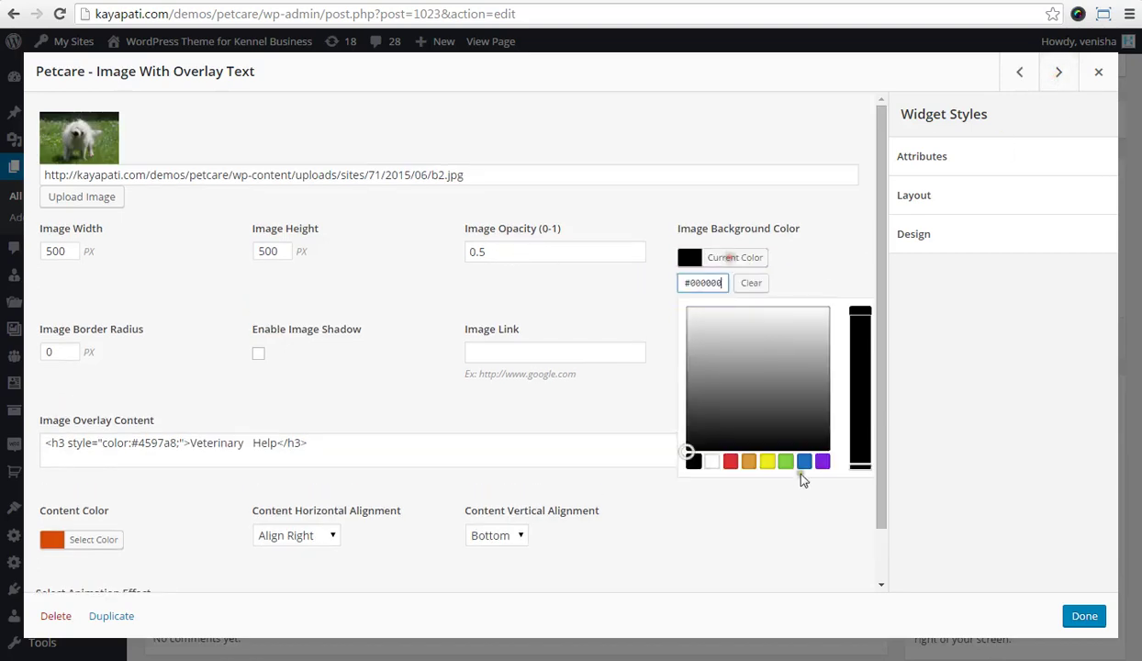
click(786, 461)
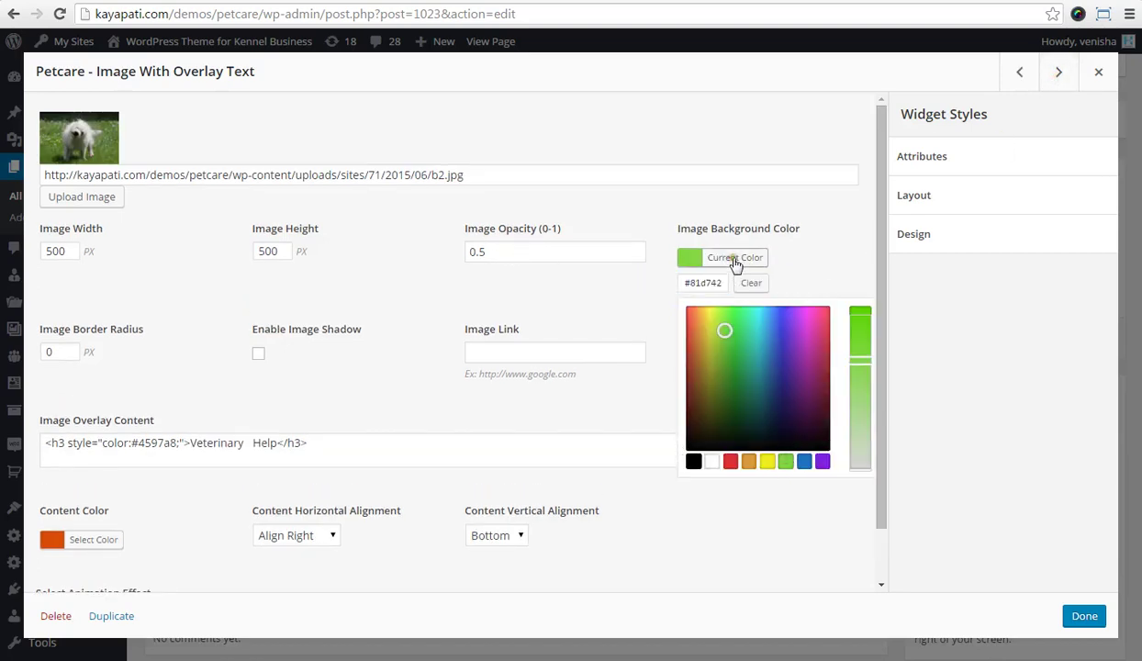
click(734, 260)
Set the third widget's image opacity to 0.5 and its image background color to blue #1e73be, and finish editing the widget
click(1057, 72)
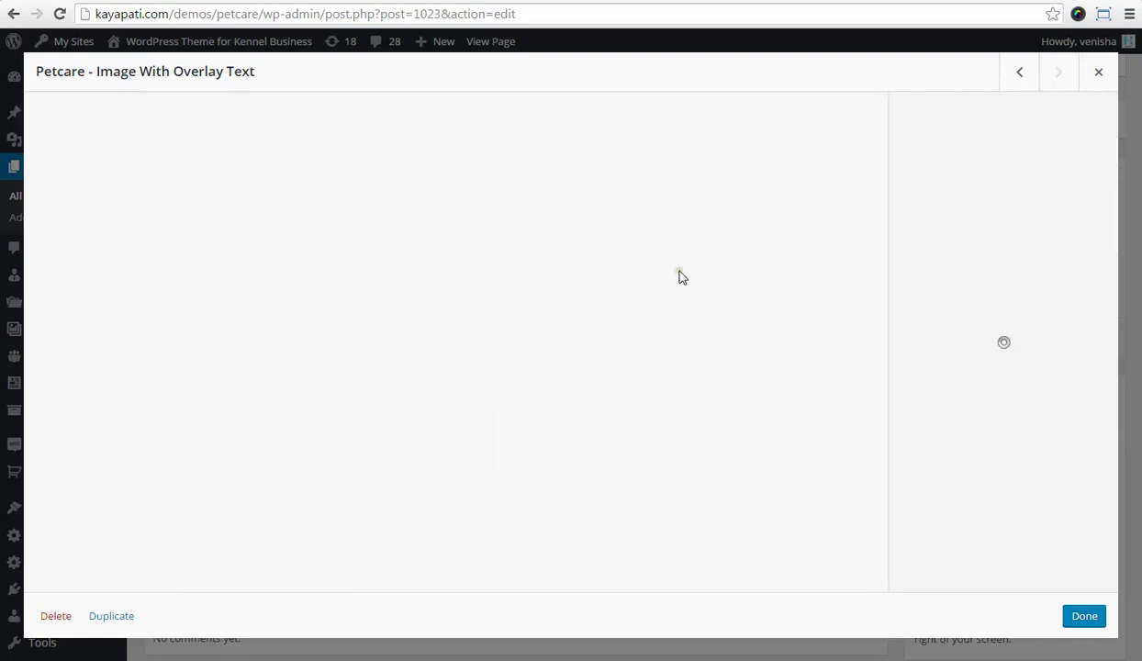
drag(467, 252, 495, 253)
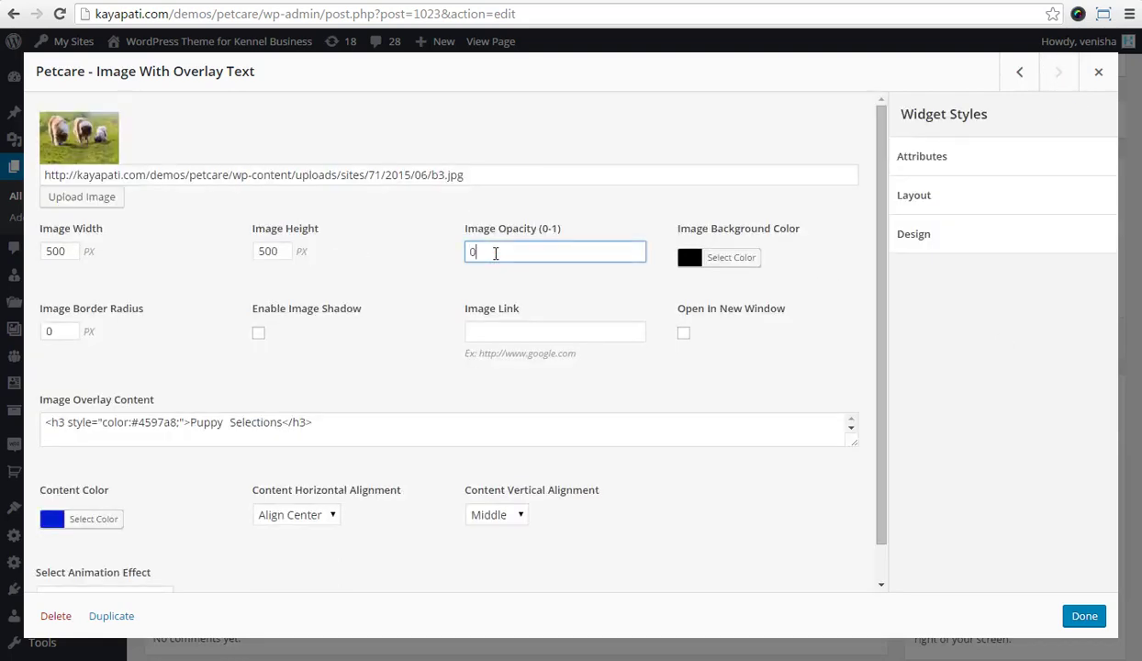
click(732, 257)
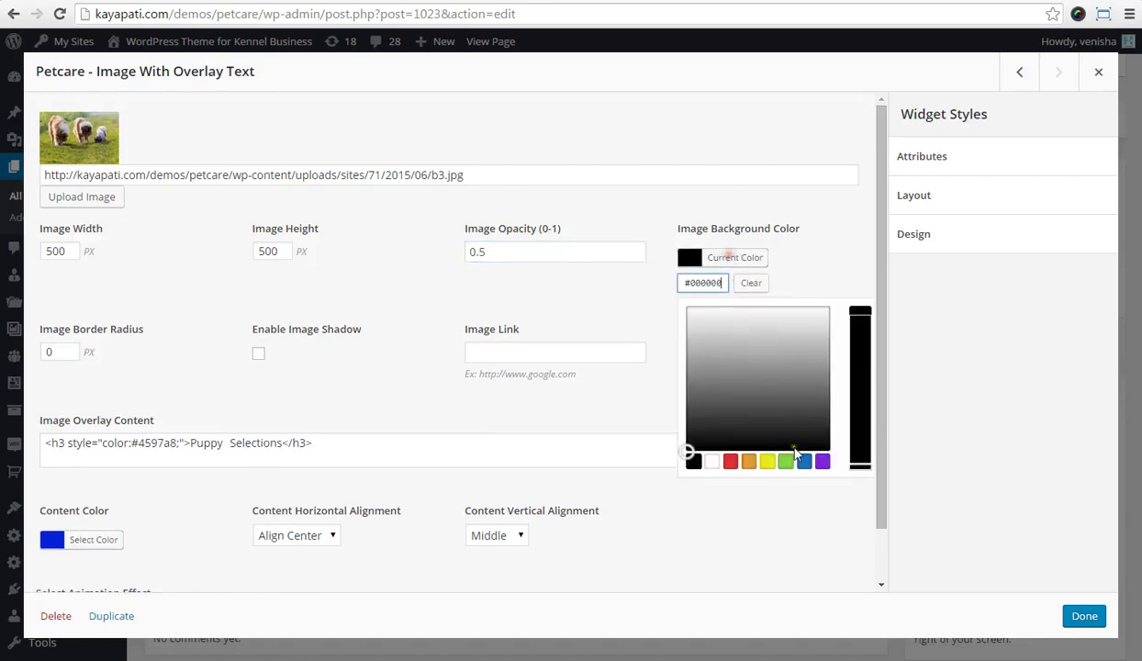
click(804, 463)
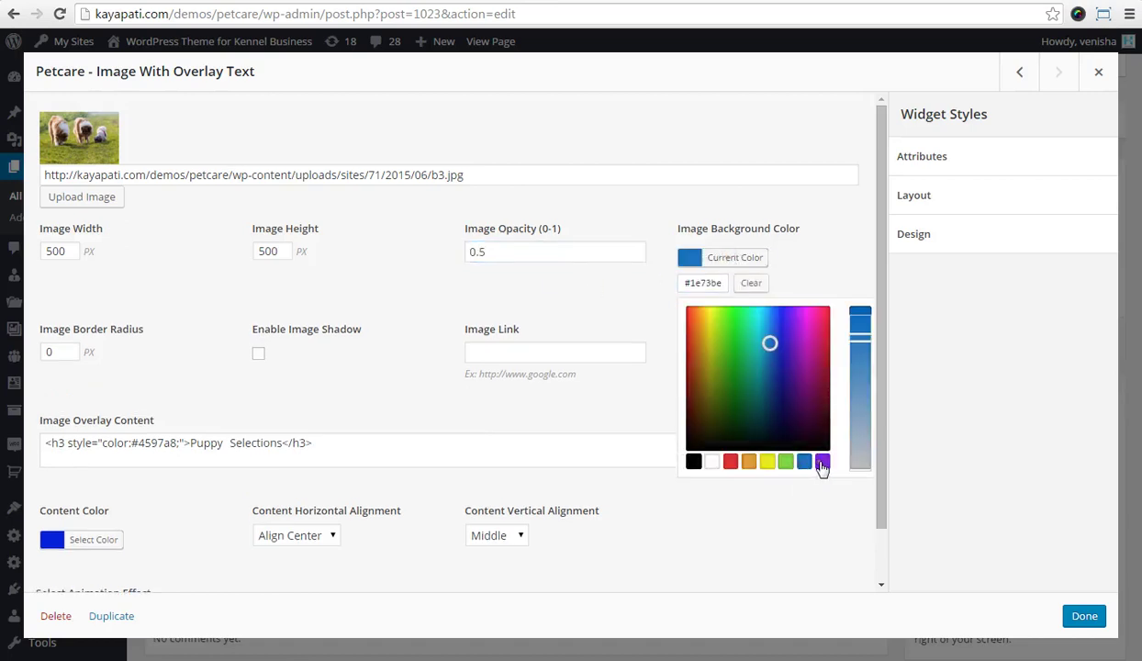
click(721, 256)
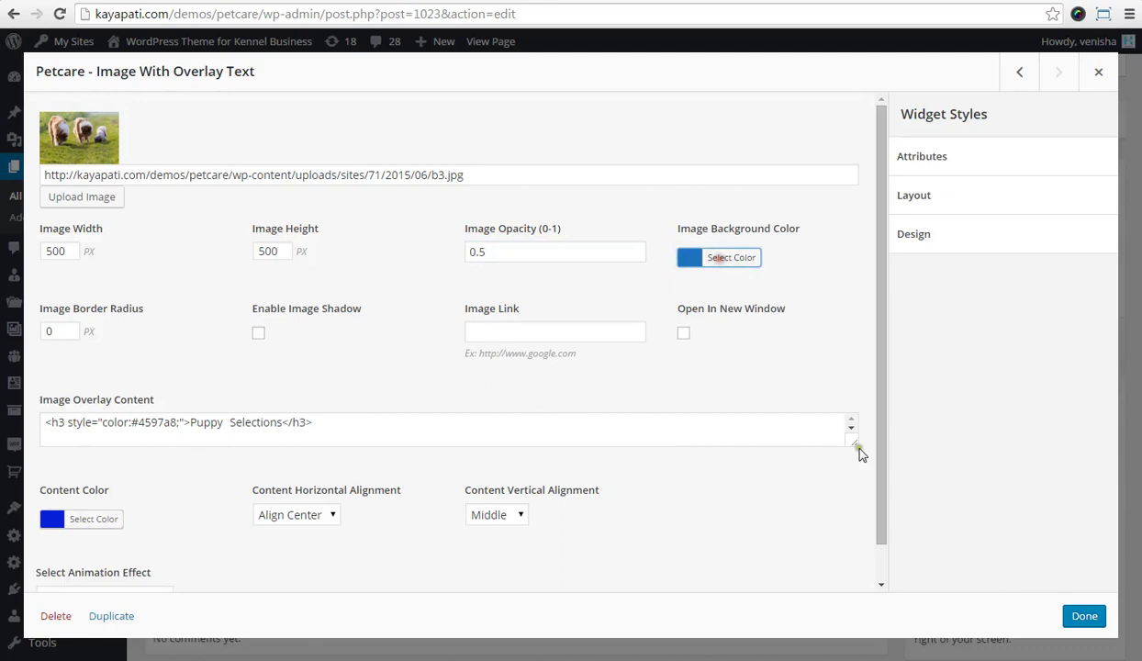
click(1083, 616)
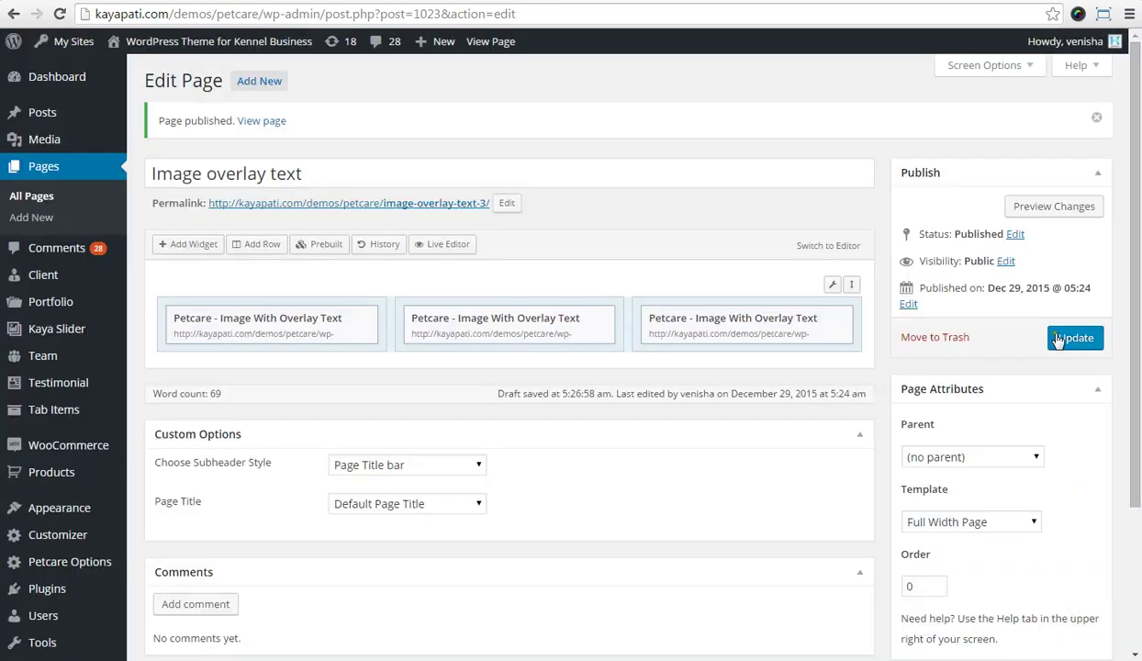
Update the page and view the three tinted overlay images on the published page in a new browser tab
click(1057, 338)
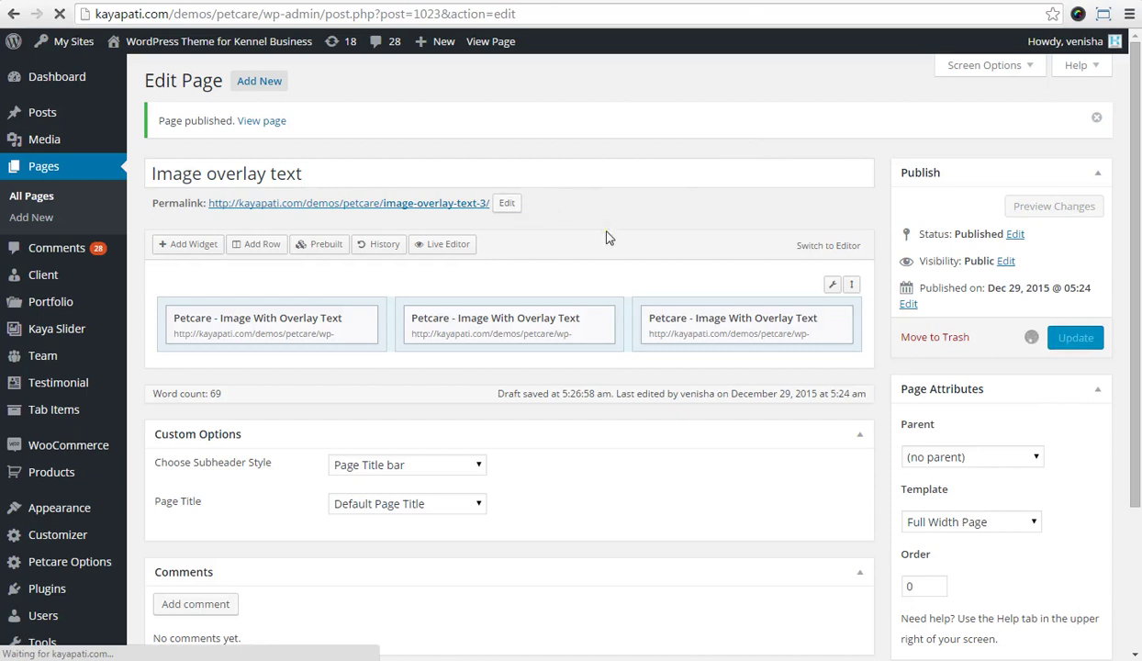
right_click(447, 207)
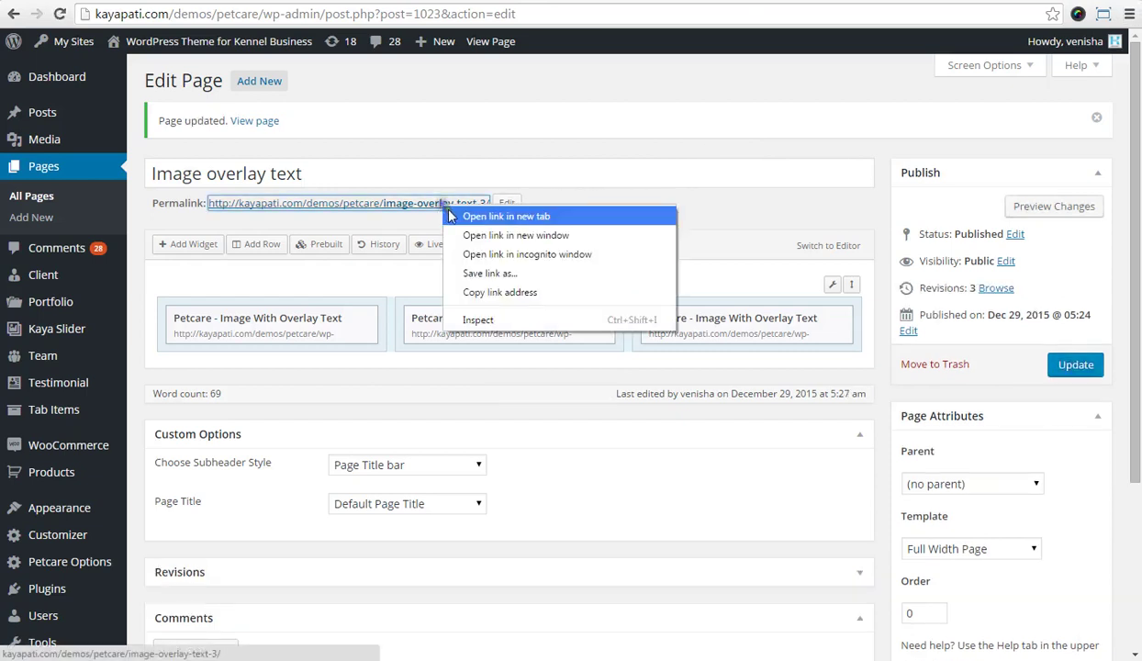
key(Escape)
key(Return)
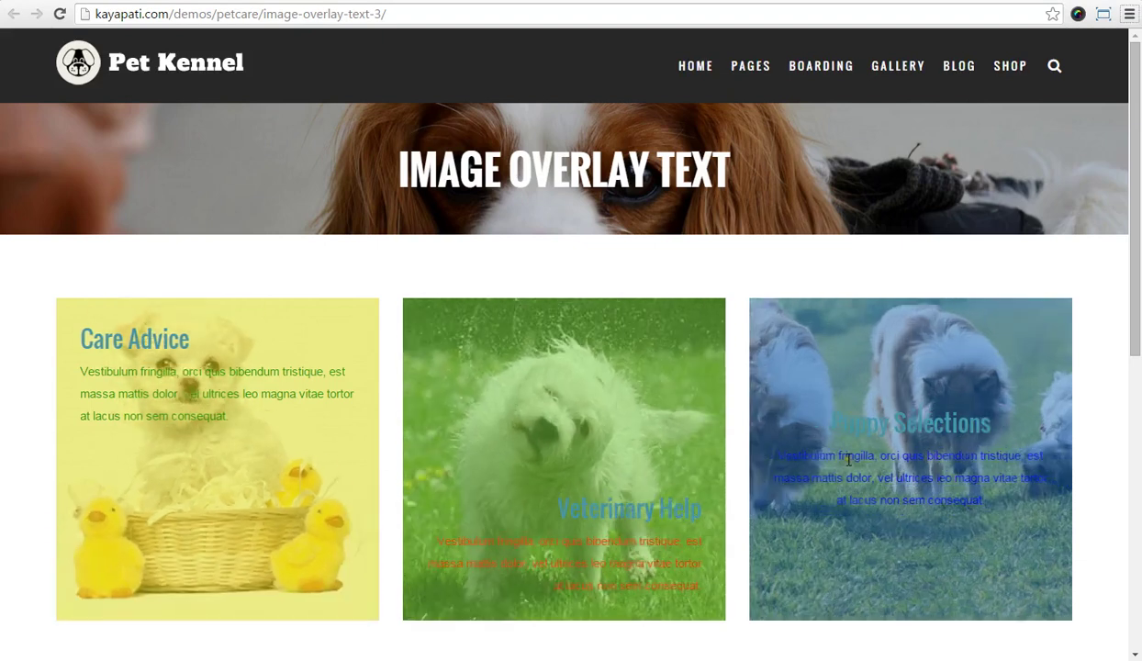
drag(1136, 167, 1134, 195)
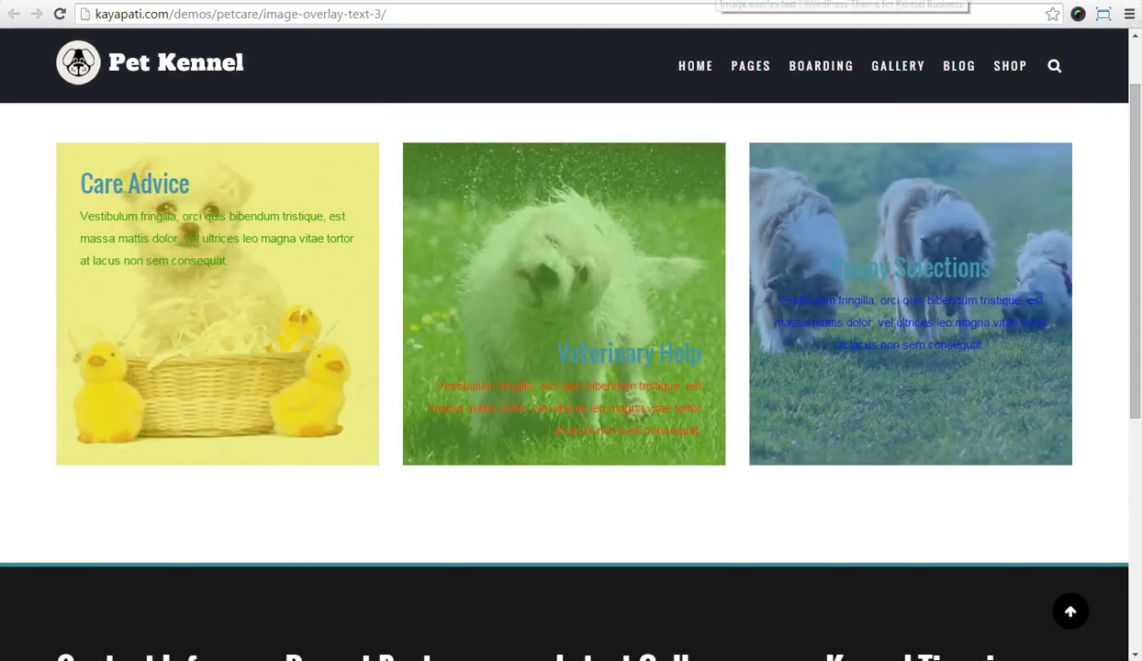
scroll(681, 78, up, 2)
Return to the page editor and set the image border radius to 200 px in each of the three overlay widgets
click(538, 3)
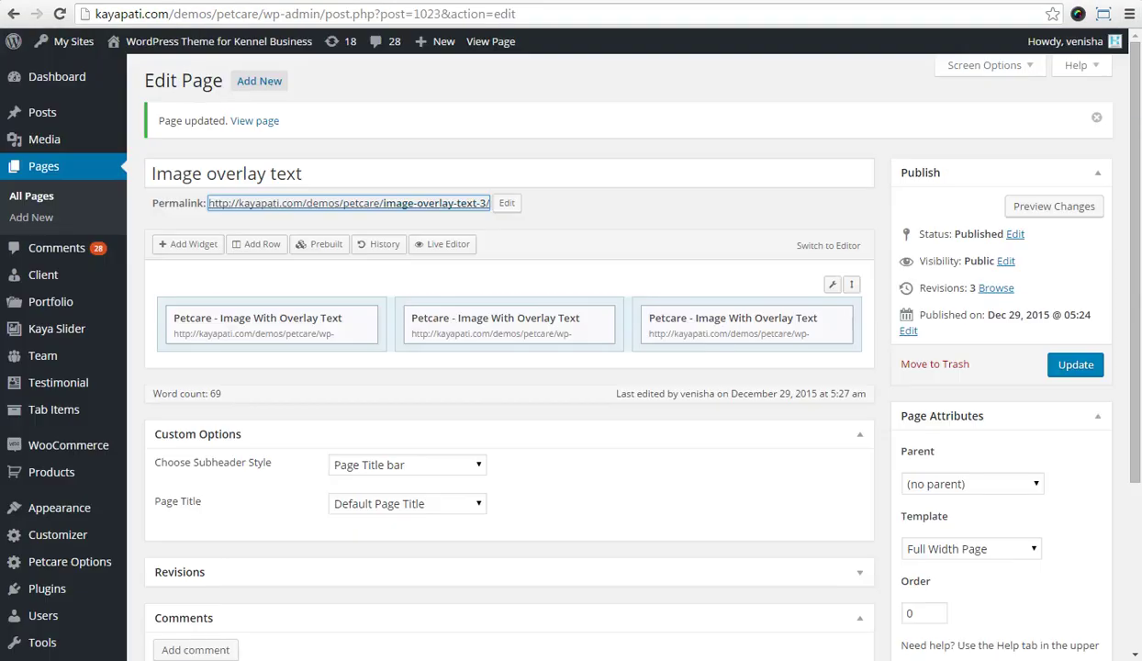
click(278, 324)
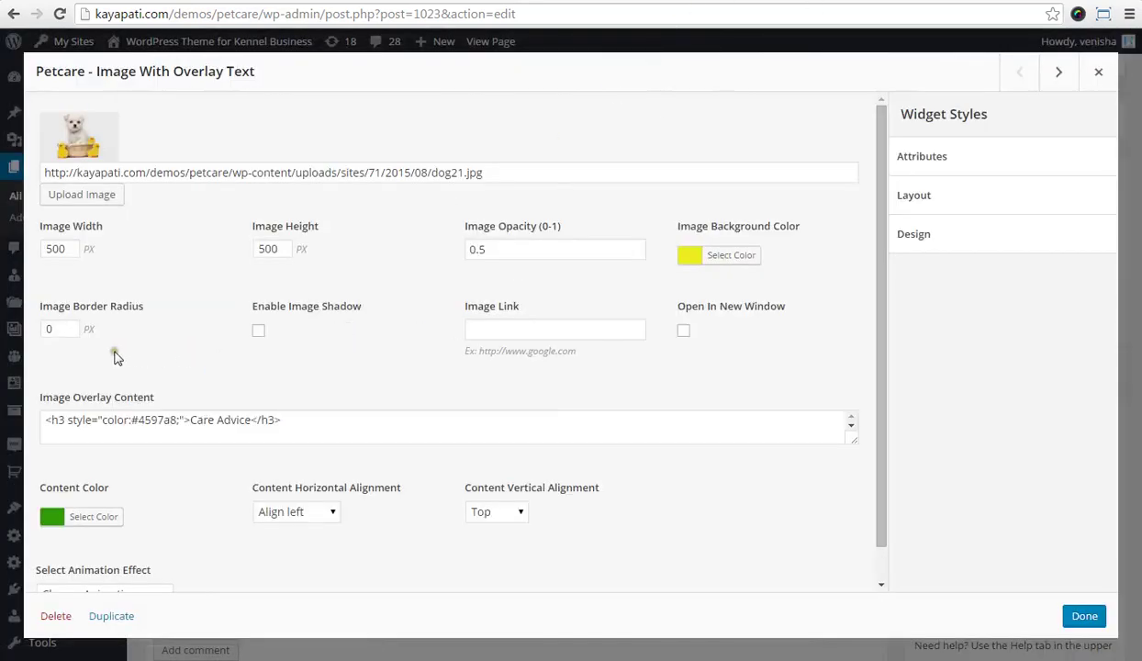
double_click(57, 326)
click(1050, 77)
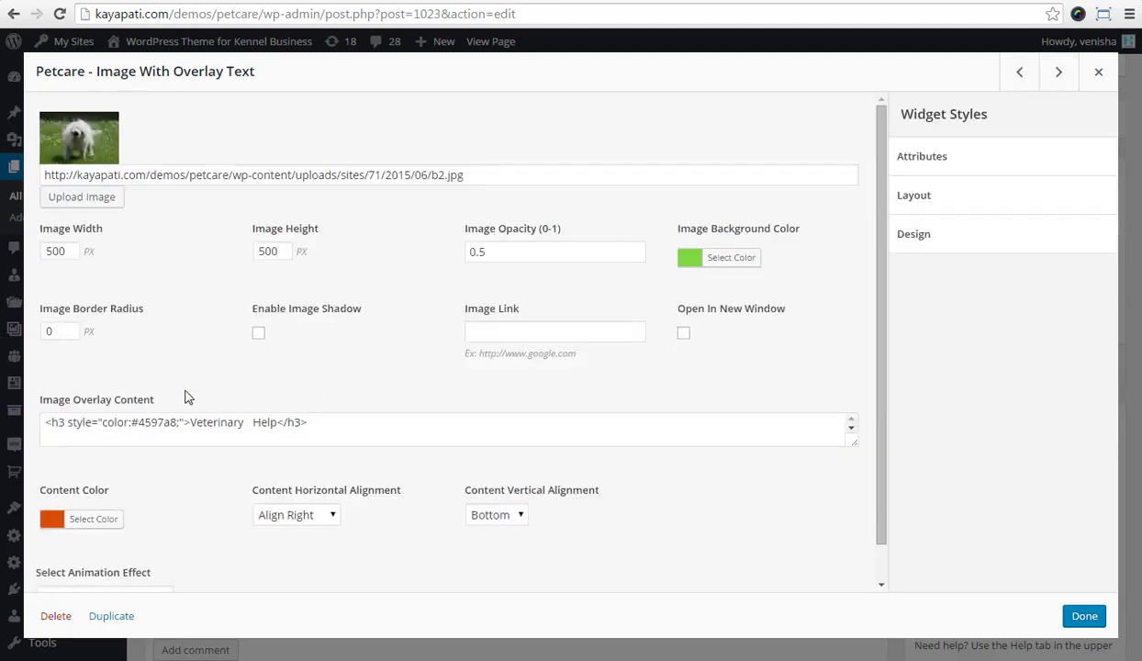
drag(74, 331, 25, 334)
click(1055, 73)
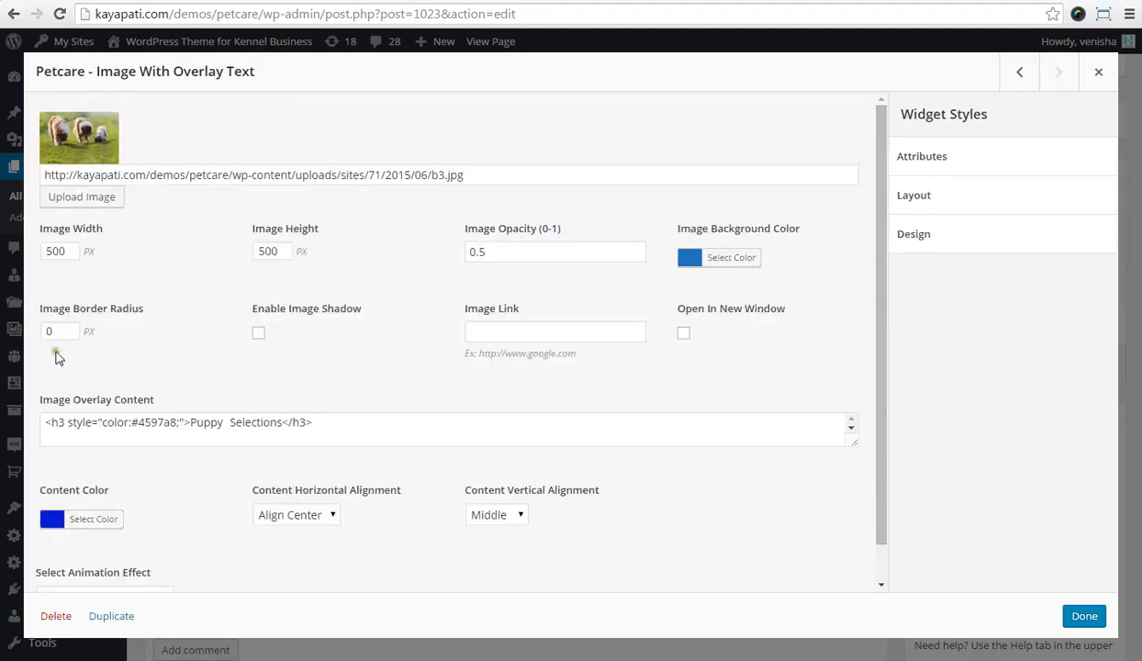
drag(57, 332, 30, 330)
click(1082, 617)
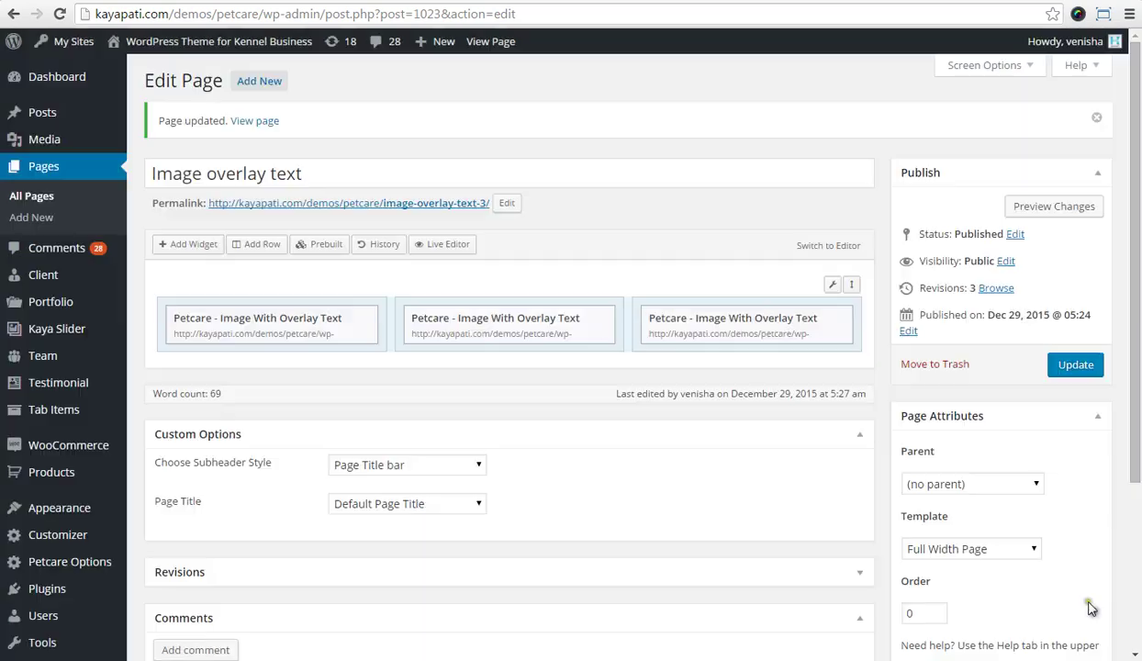
Update the page and reload the published page to view the rounded overlay images
click(1076, 364)
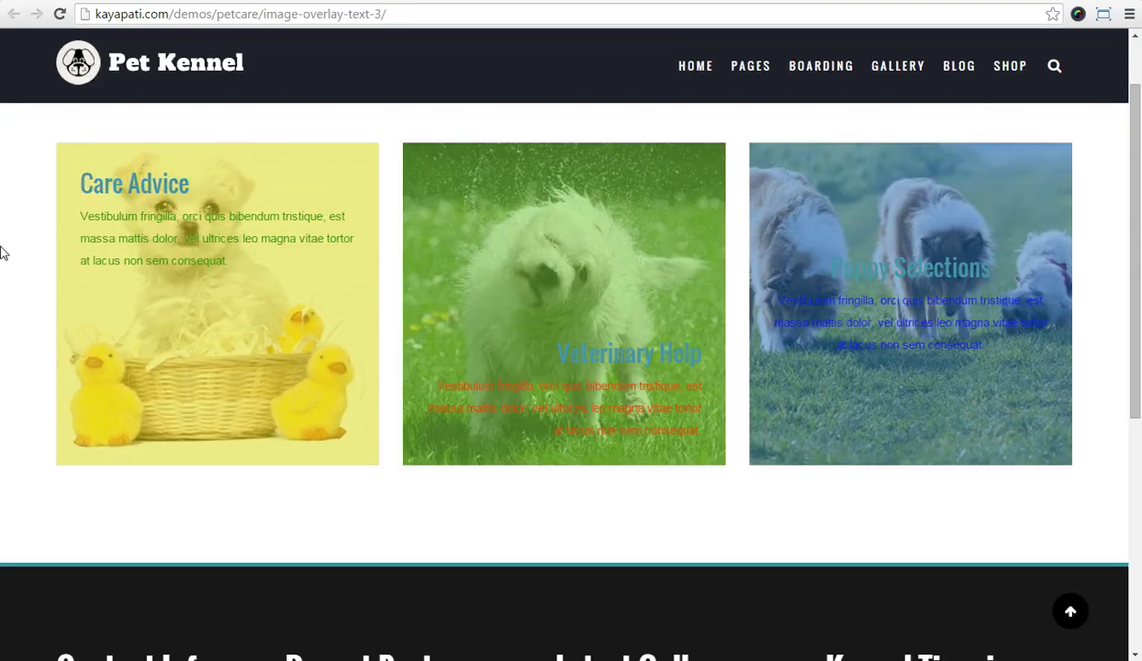
right_click(3, 247)
click(33, 295)
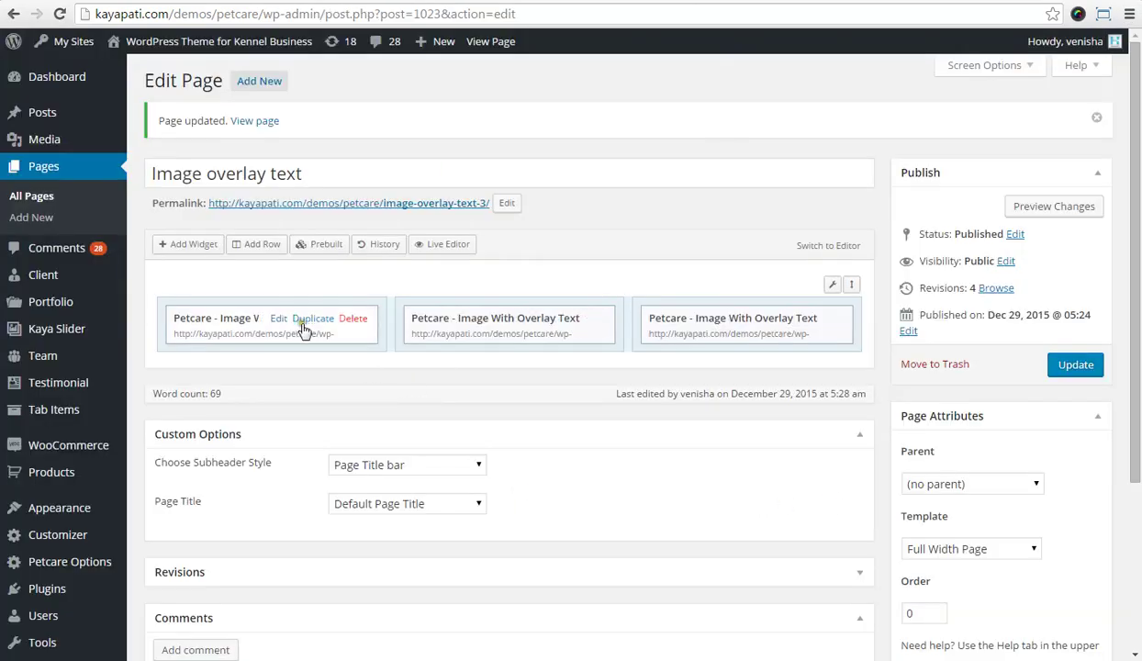
Set the first overlay widget's content alignment to Align Center horizontally and Middle vertically
click(281, 327)
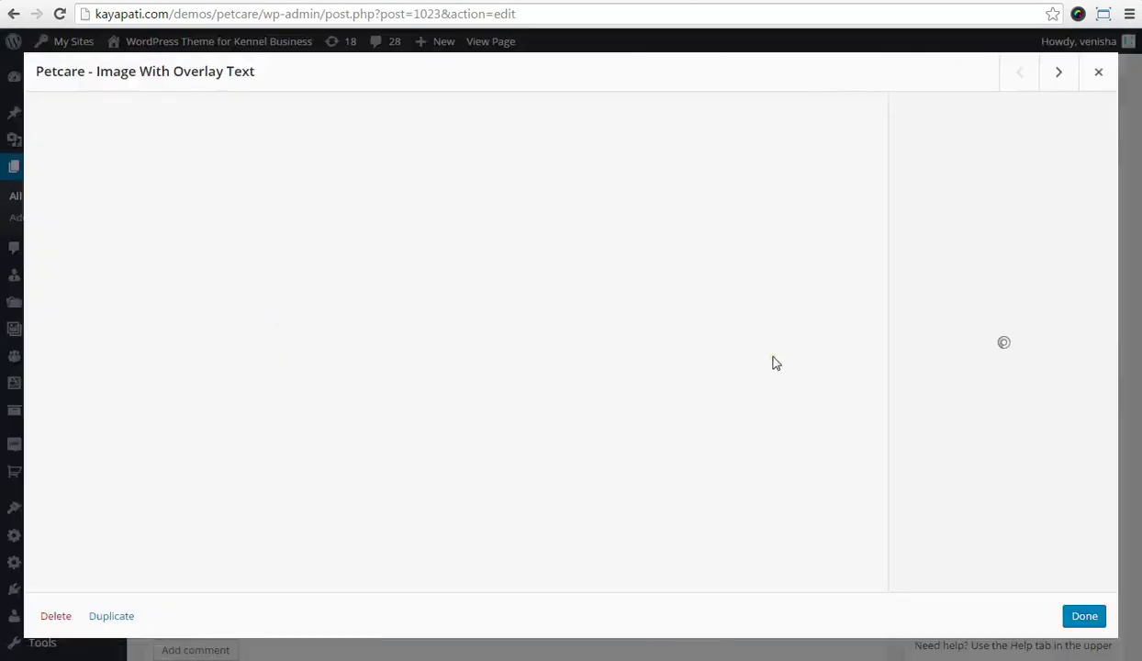
drag(883, 385, 890, 470)
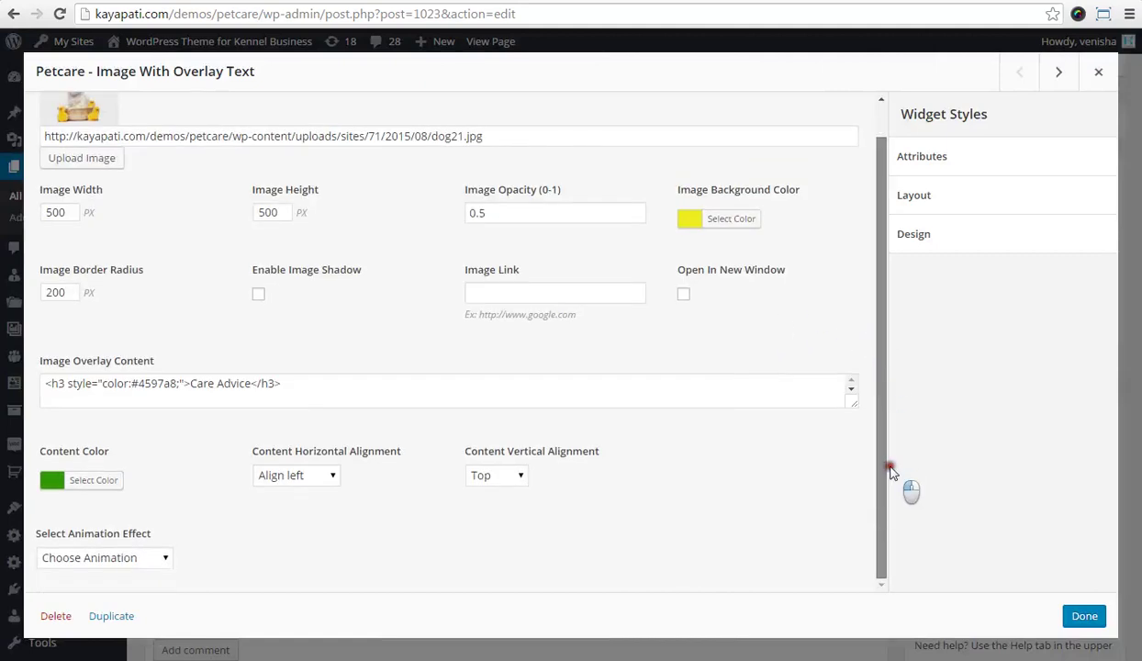
click(323, 468)
click(289, 524)
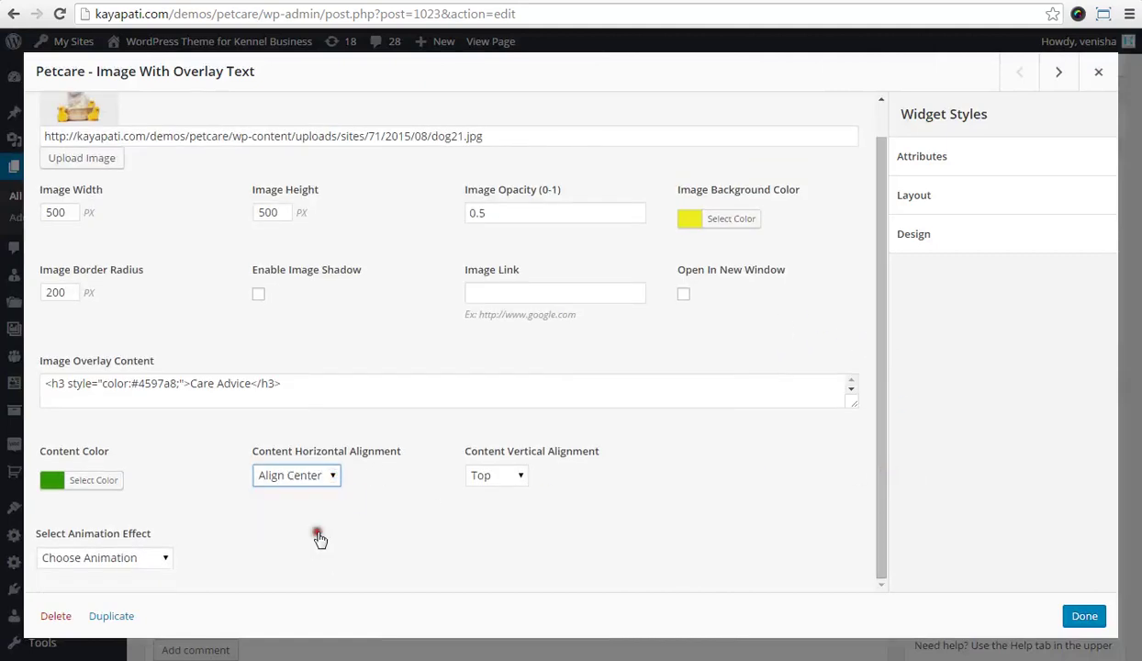
click(502, 483)
click(501, 524)
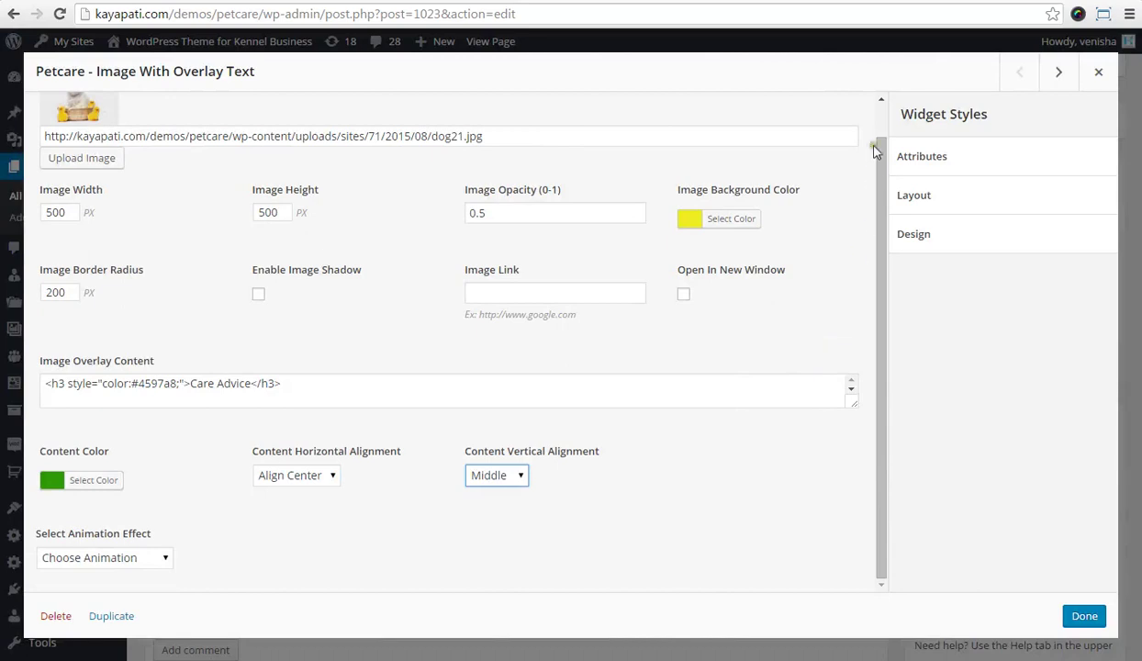
Set the second overlay widget's content alignment to Align Center horizontally and Middle vertically
click(1055, 72)
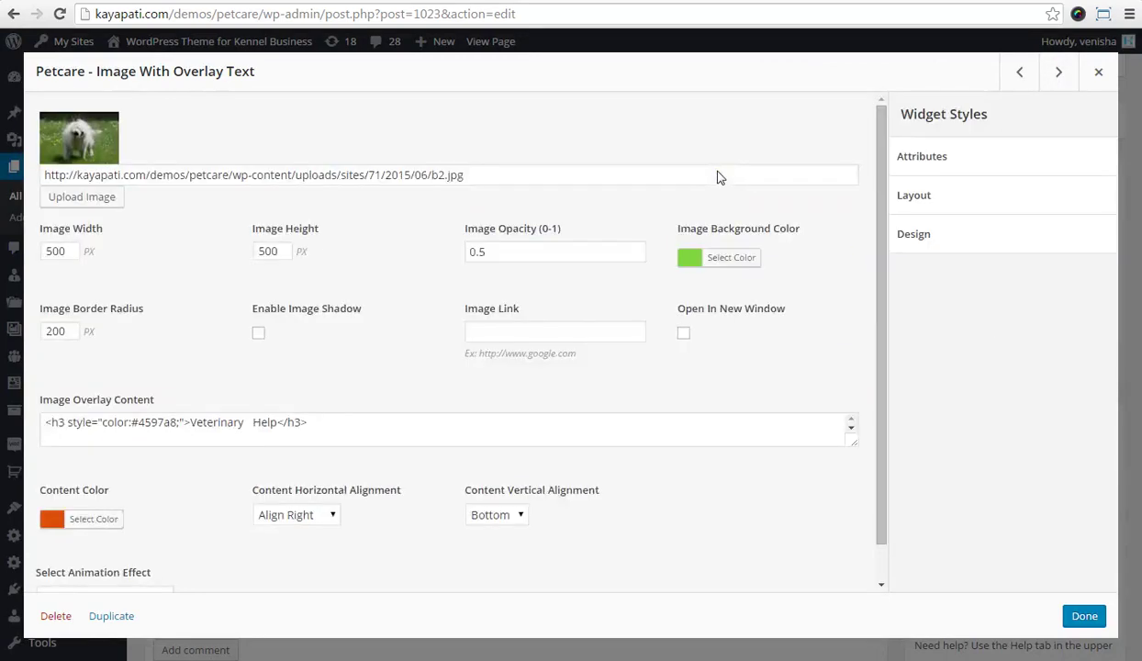
click(303, 515)
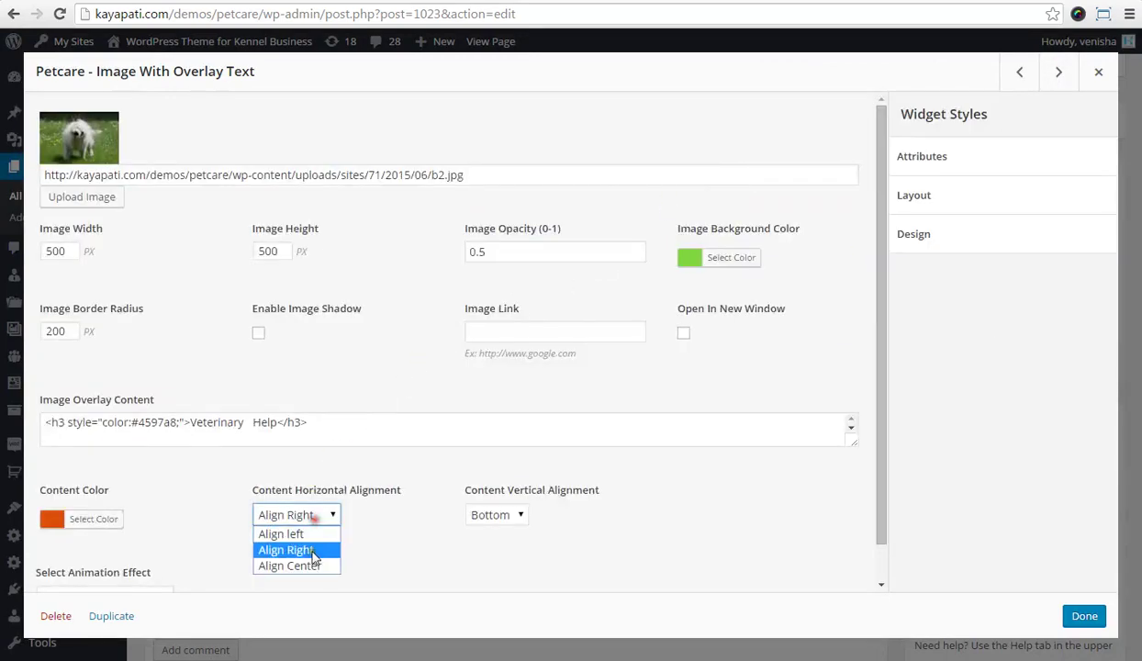
click(314, 563)
click(479, 516)
click(483, 557)
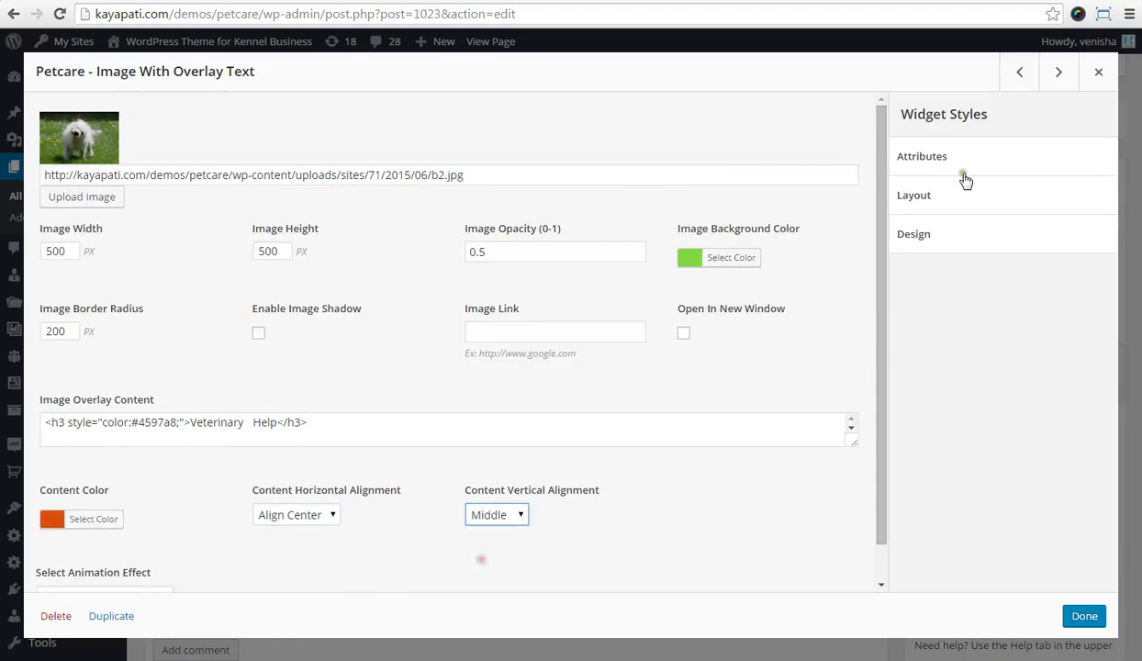
Set the third overlay widget's image opacity to 0 and finish editing the widget
click(1059, 73)
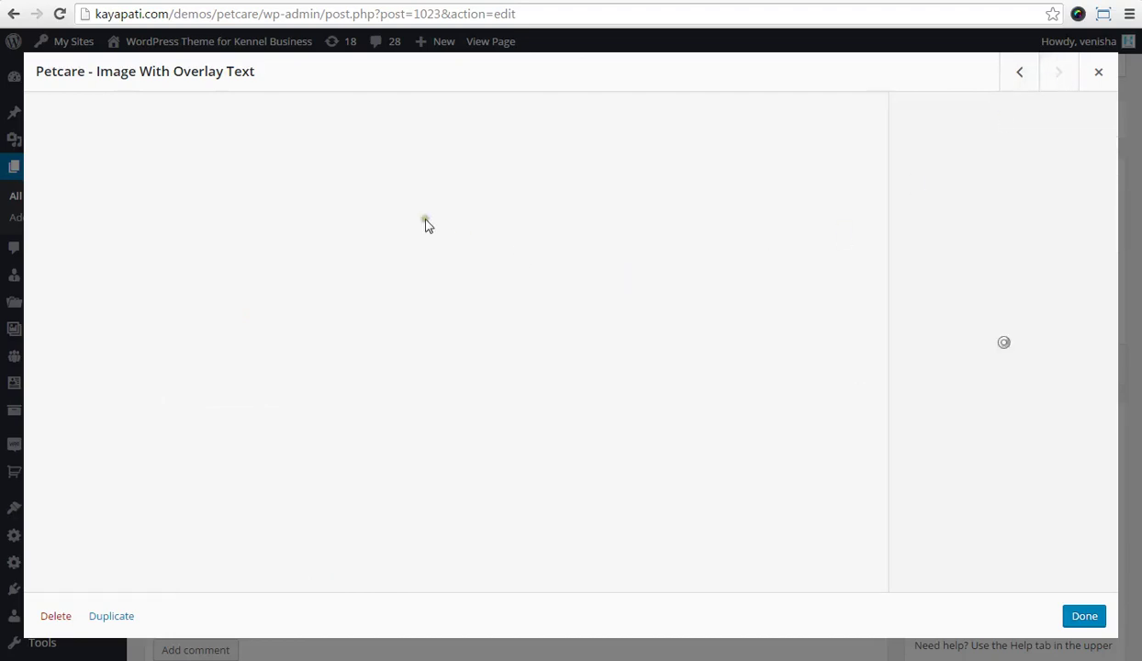
double_click(466, 253)
drag(466, 253, 392, 269)
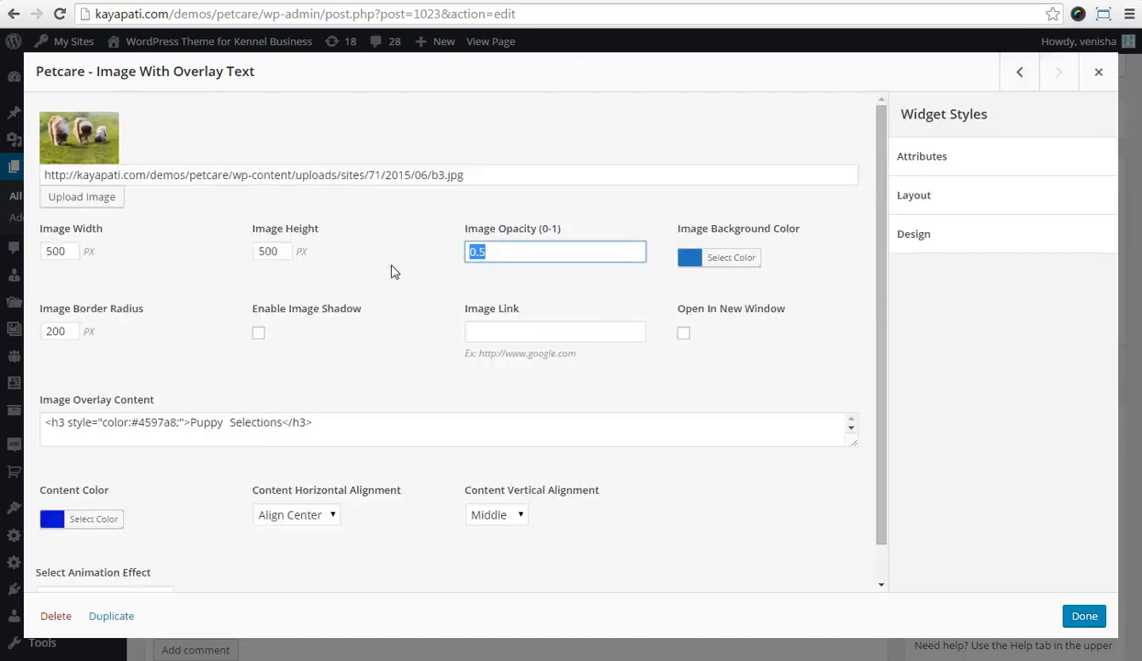
text(0)
click(1083, 616)
Update the page and reload the published page to check the centered text and the third image's opacity
click(1074, 364)
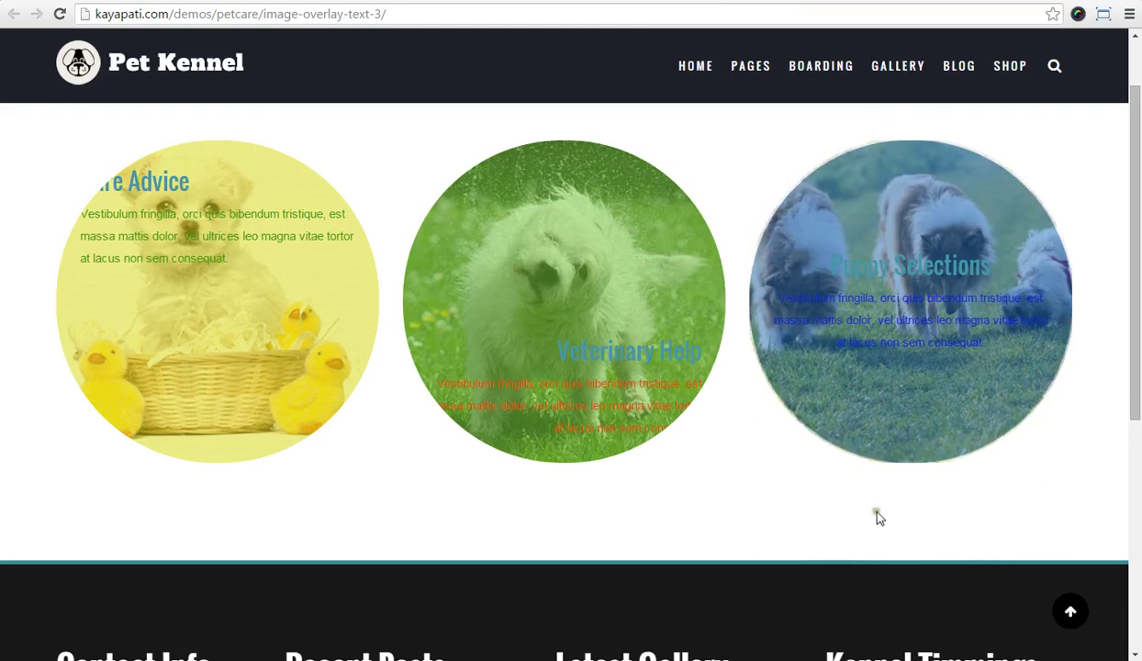
right_click(722, 457)
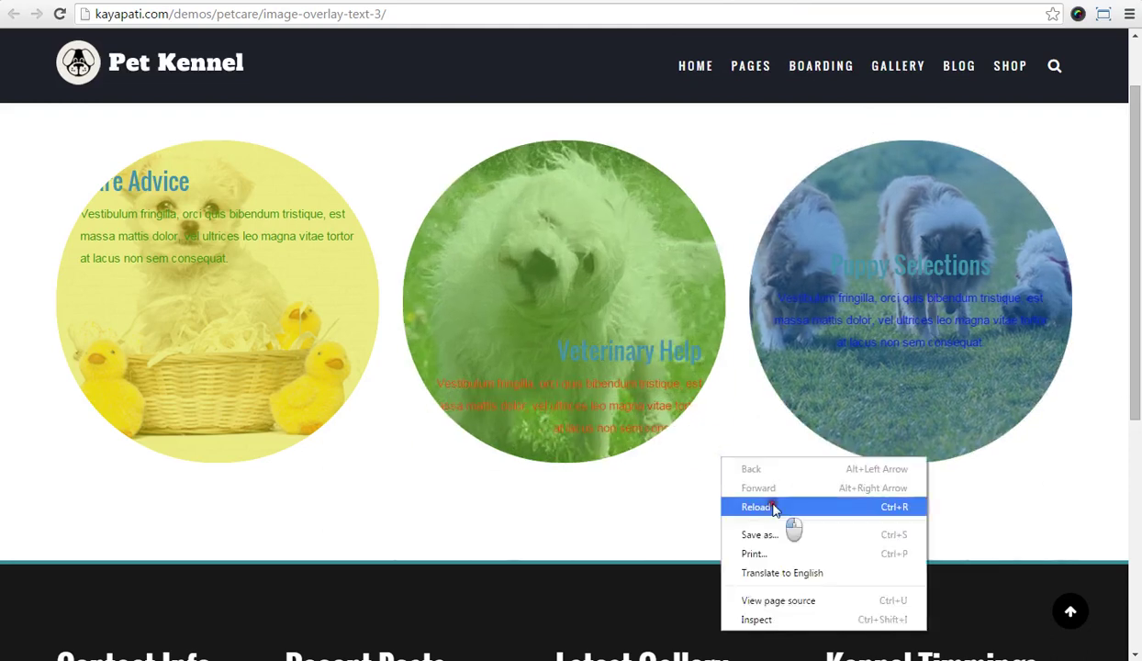
click(774, 507)
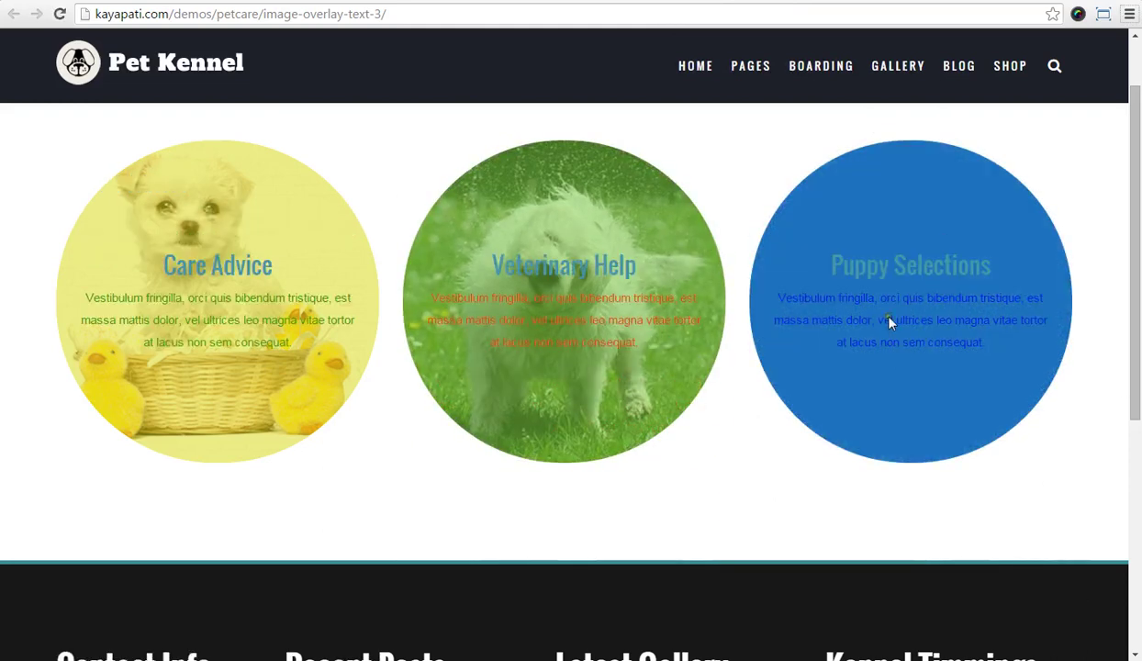